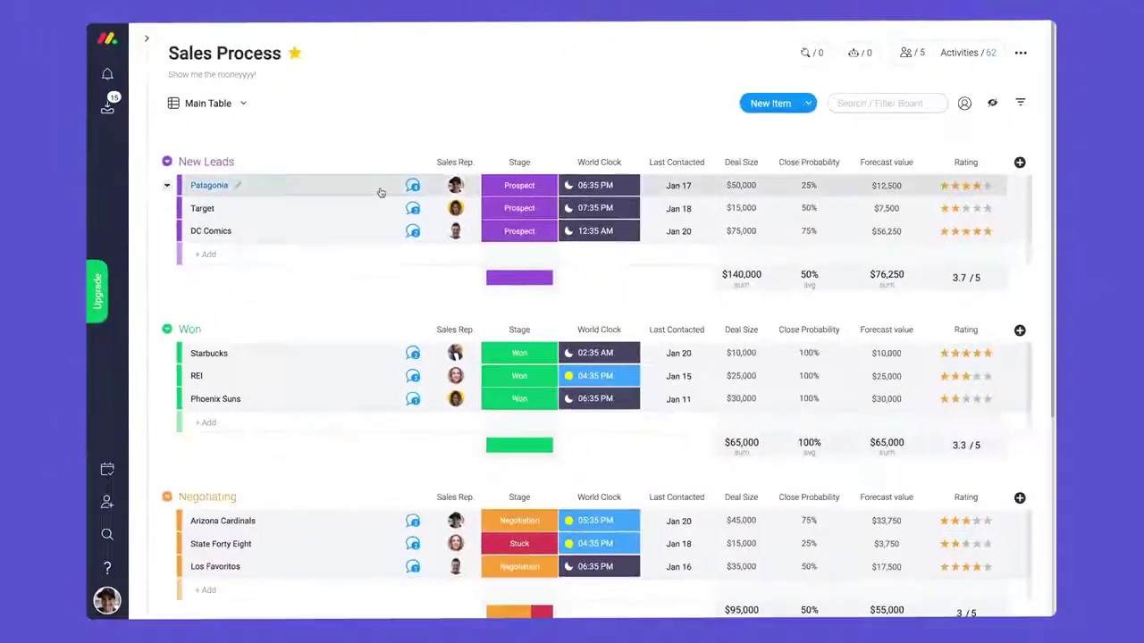
# - Review Patagonia's updates, then close the panel
pyautogui.click(511, 290)
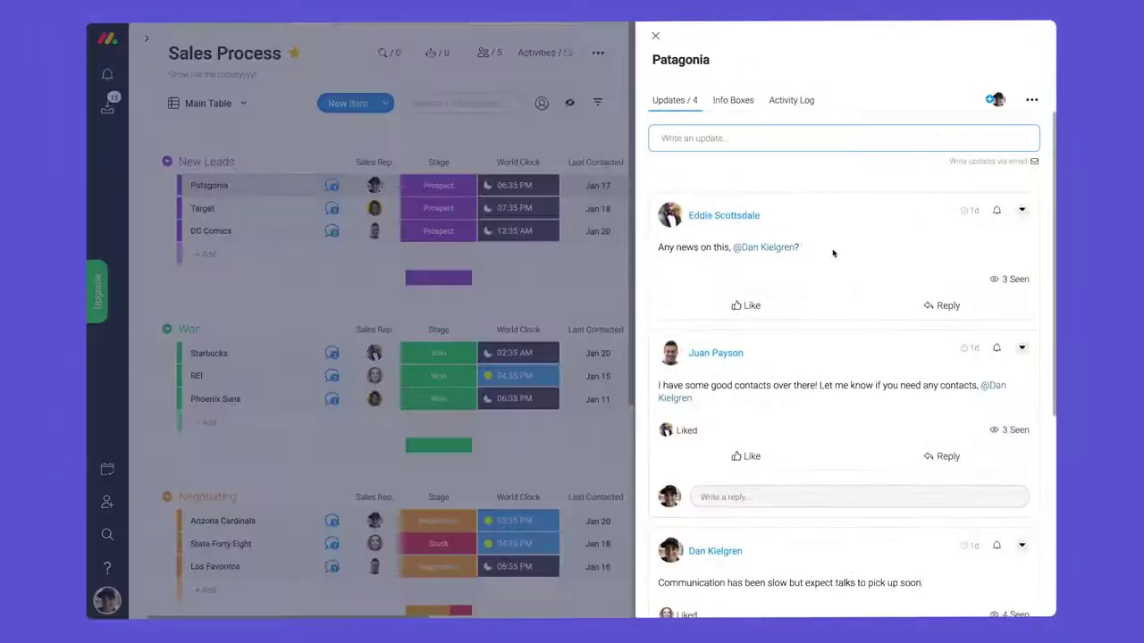
pyautogui.scroll(-3, 827, 253)
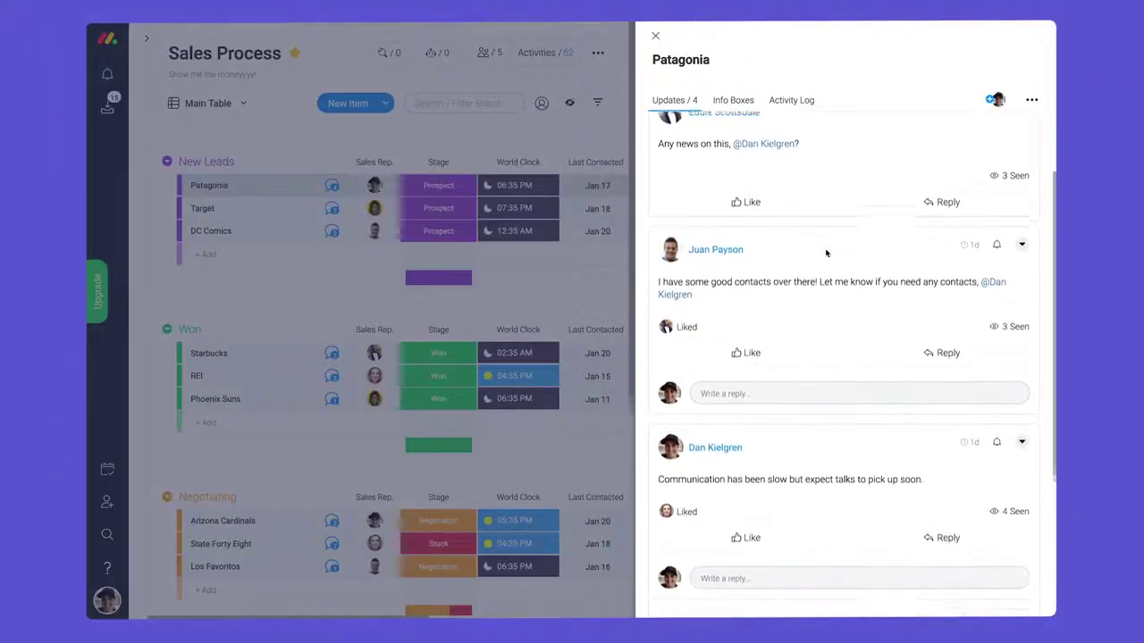
pyautogui.scroll(-2, 824, 250)
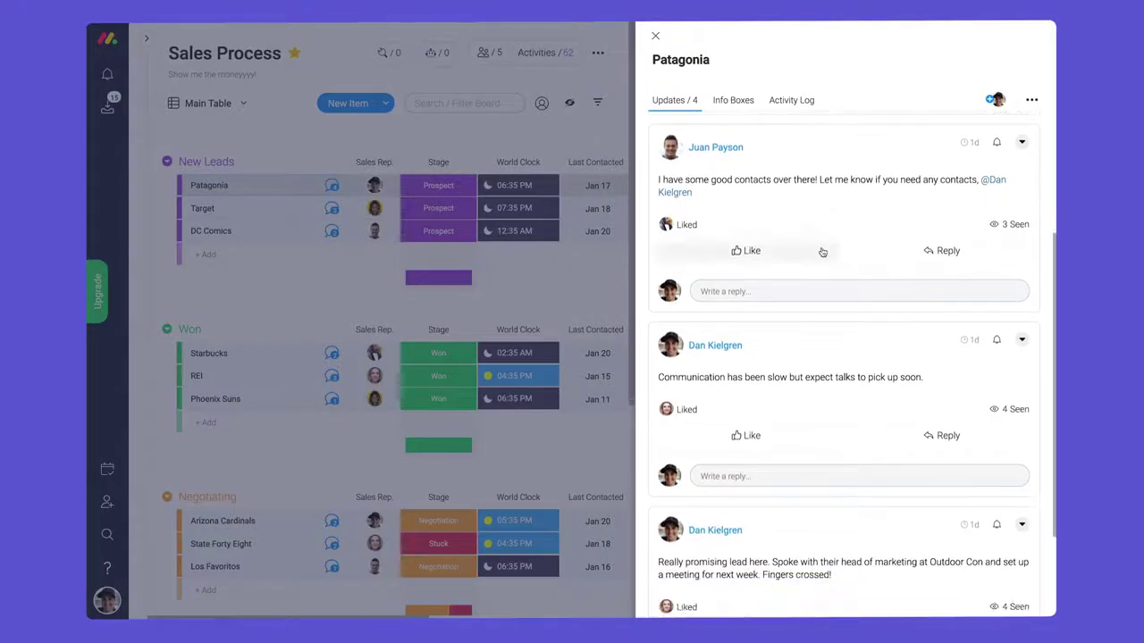
pyautogui.scroll(5, 822, 252)
pyautogui.click(656, 37)
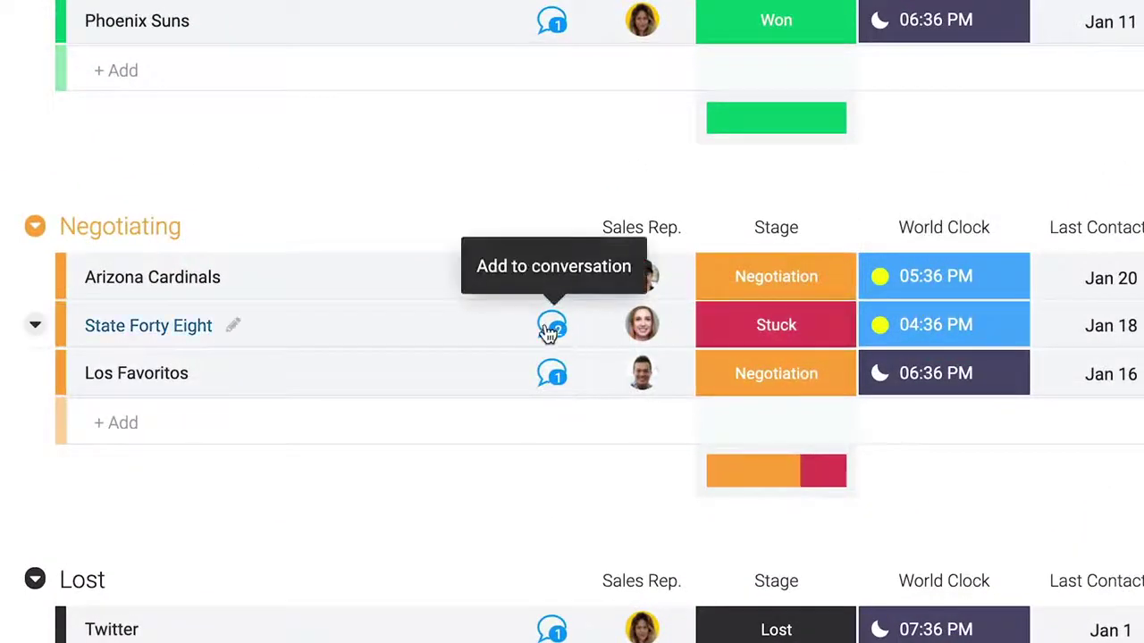
pyautogui.click(551, 327)
pyautogui.click(408, 245)
pyautogui.write('Hey @')
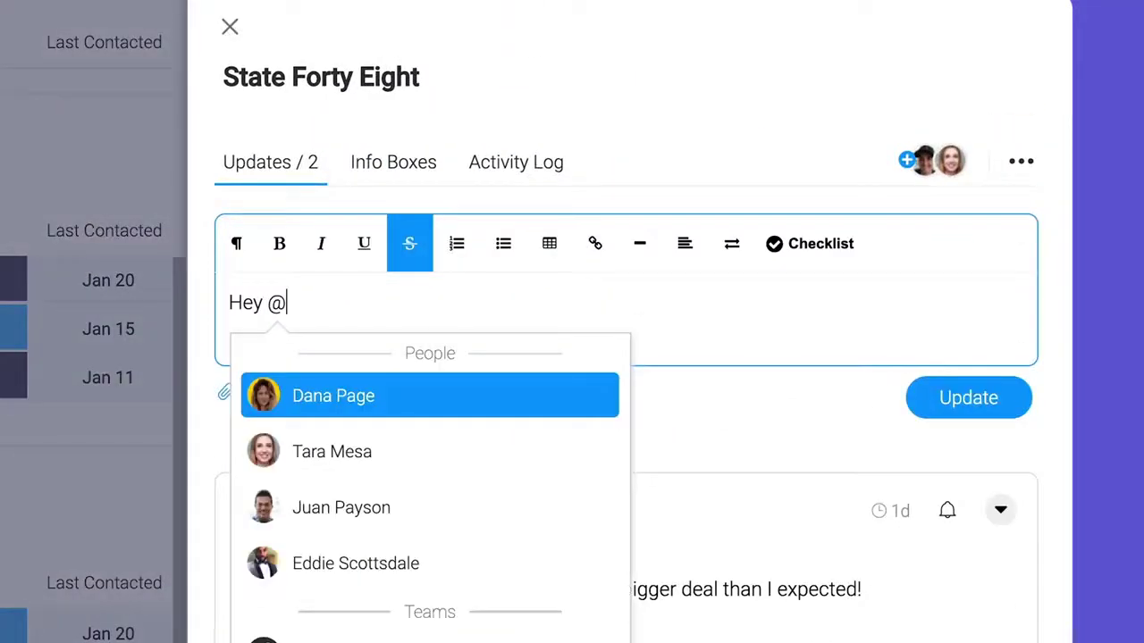
pyautogui.press('Down')
pyautogui.press('Return')
pyautogui.write(', how can I help?')
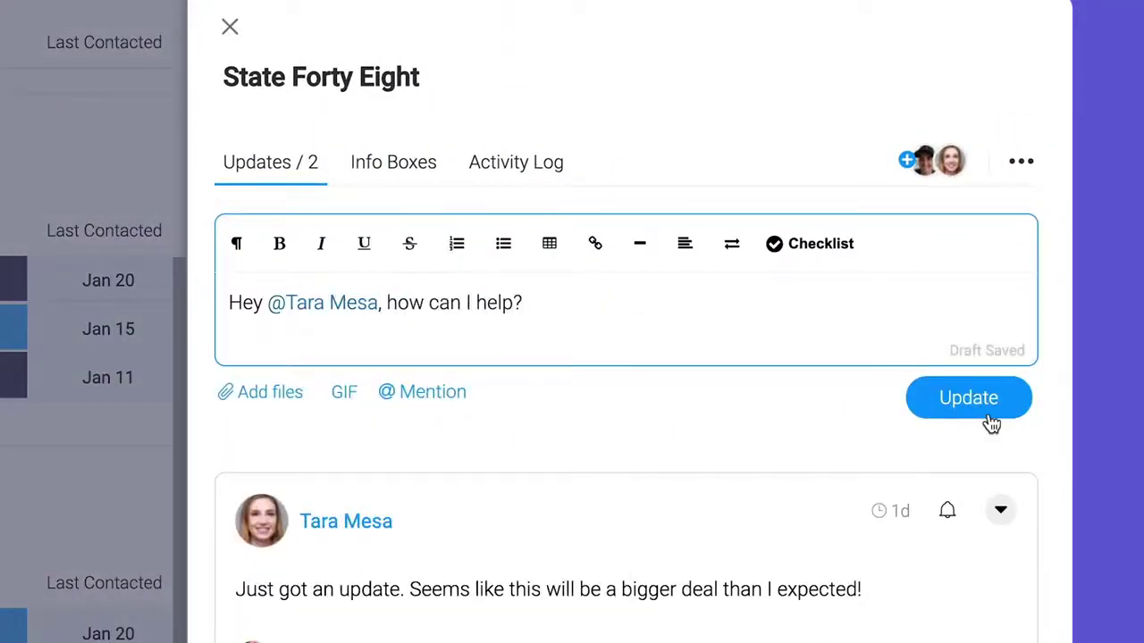
pyautogui.click(988, 416)
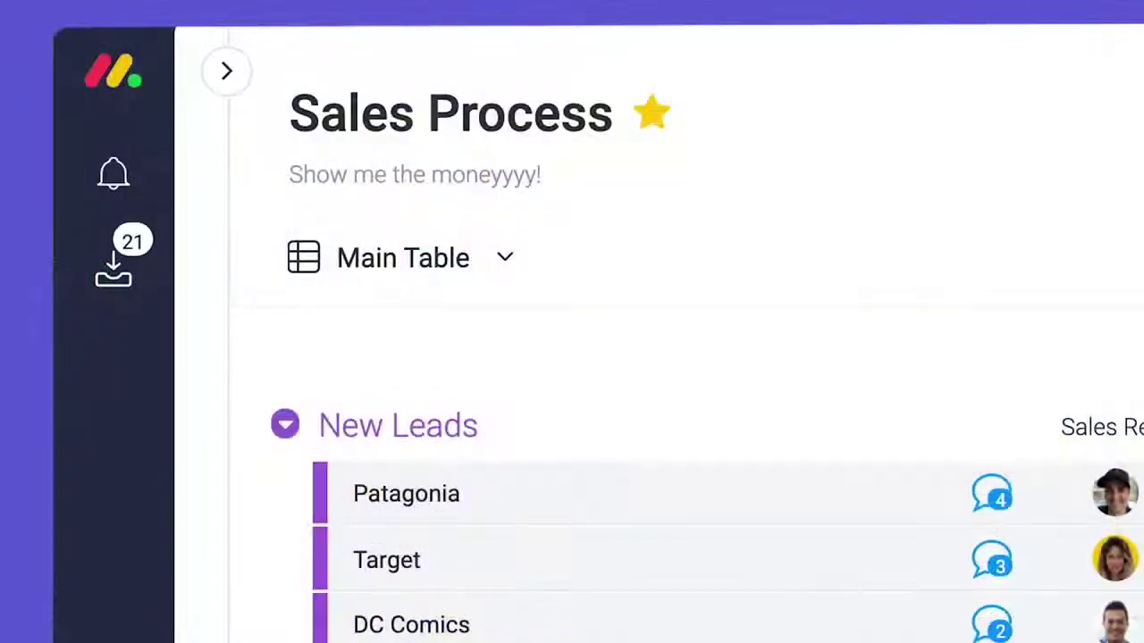
# - Read the mention notification from the bell, then open DC Comics' updates
pyautogui.click(116, 175)
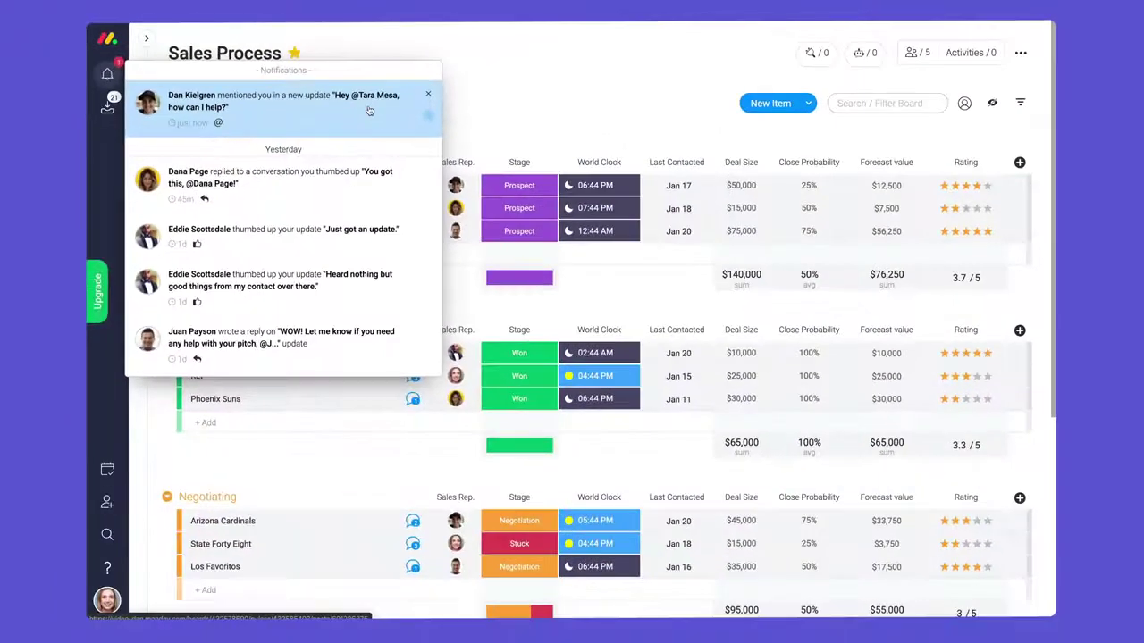
pyautogui.click(369, 110)
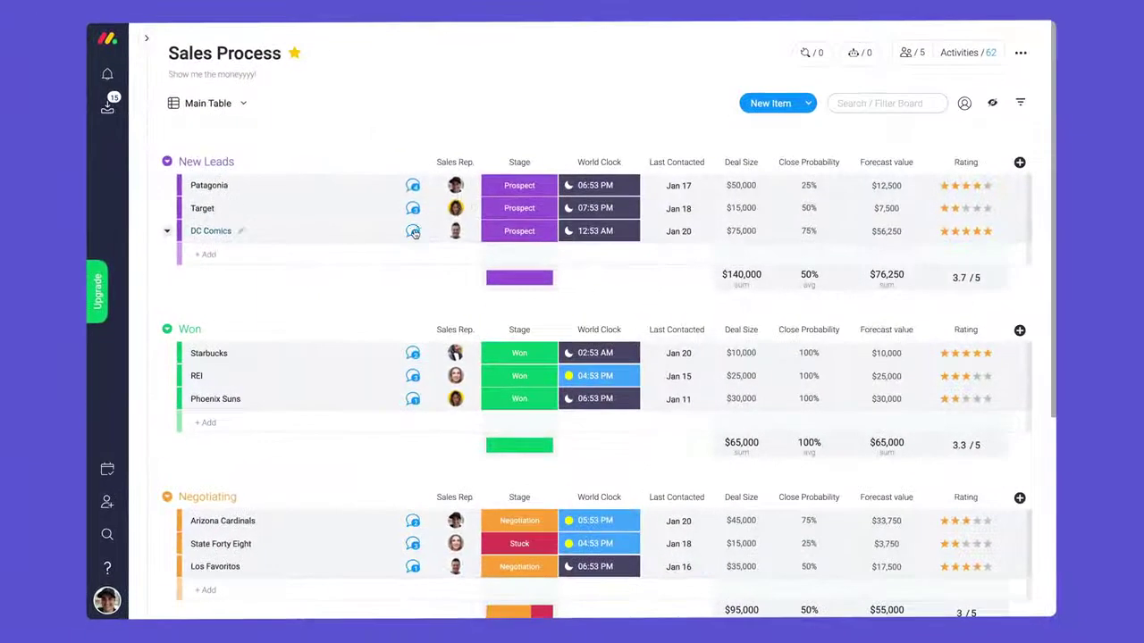
pyautogui.click(413, 232)
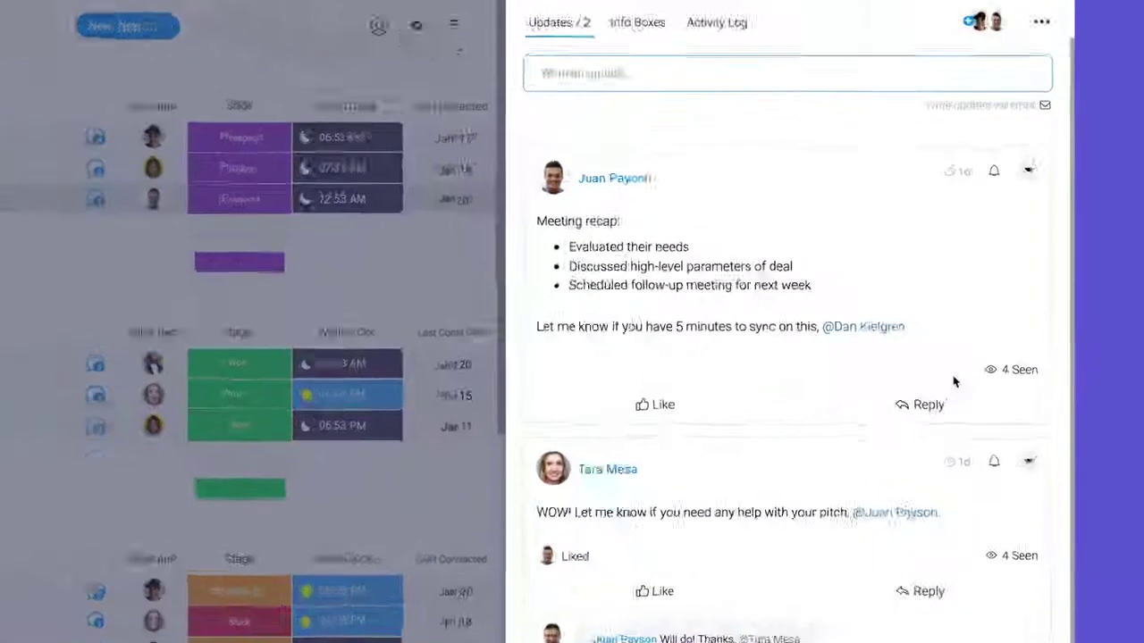
# - Like DC Comics' meeting recap and reply 'Happy' with the I ♥ MEETINGS GIF
pyautogui.moveTo(994, 358)
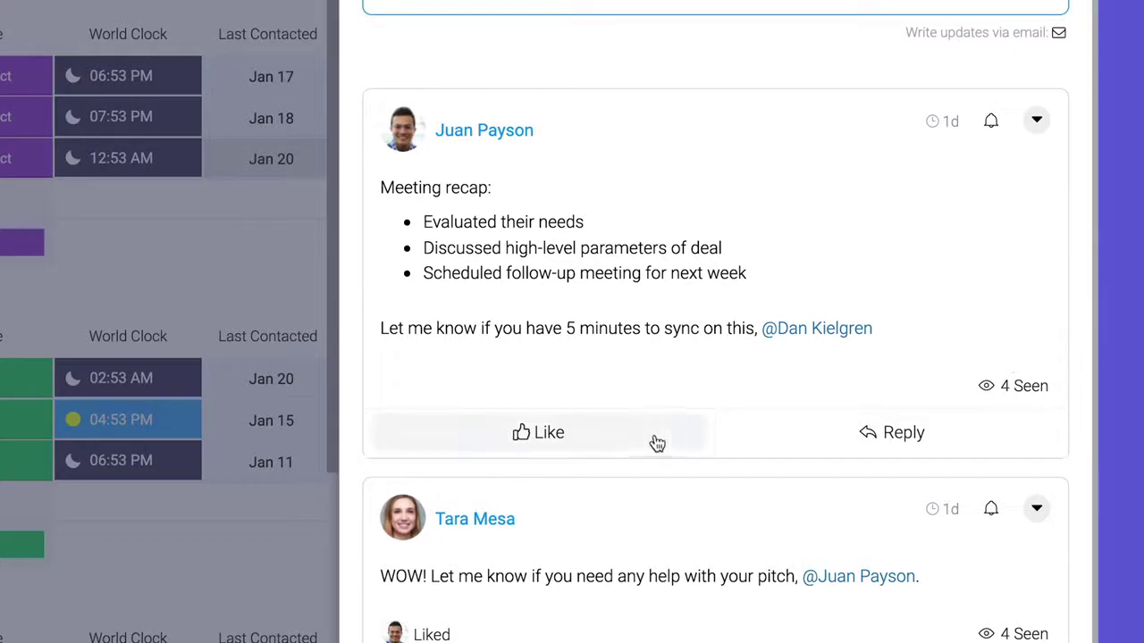
pyautogui.click(604, 441)
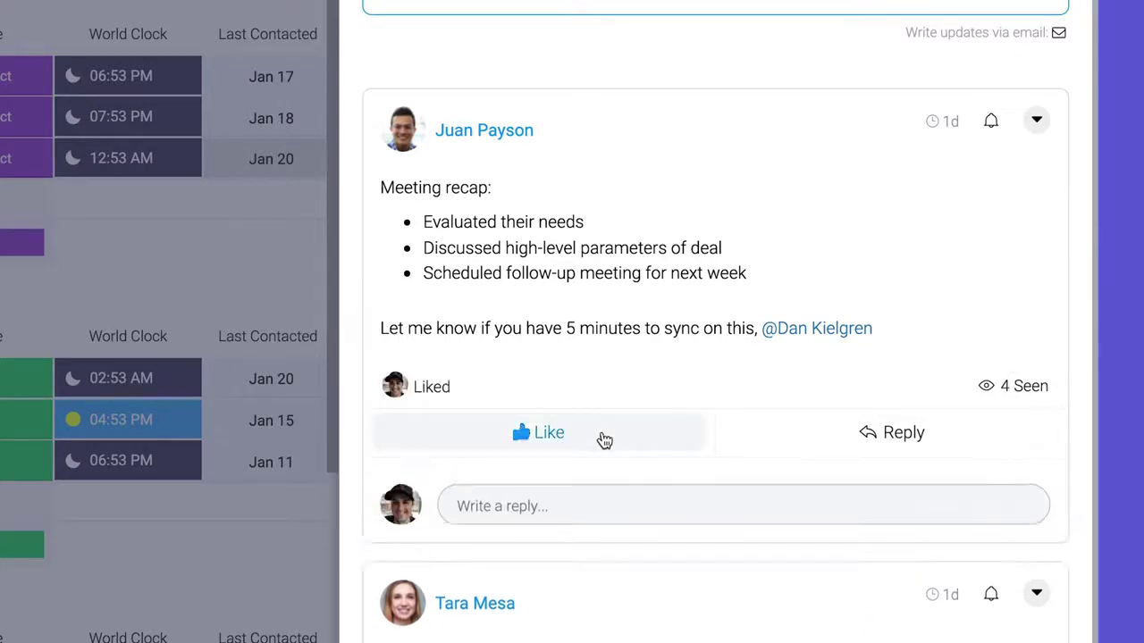
pyautogui.click(962, 446)
pyautogui.write('Happy to chat soon, Juan!')
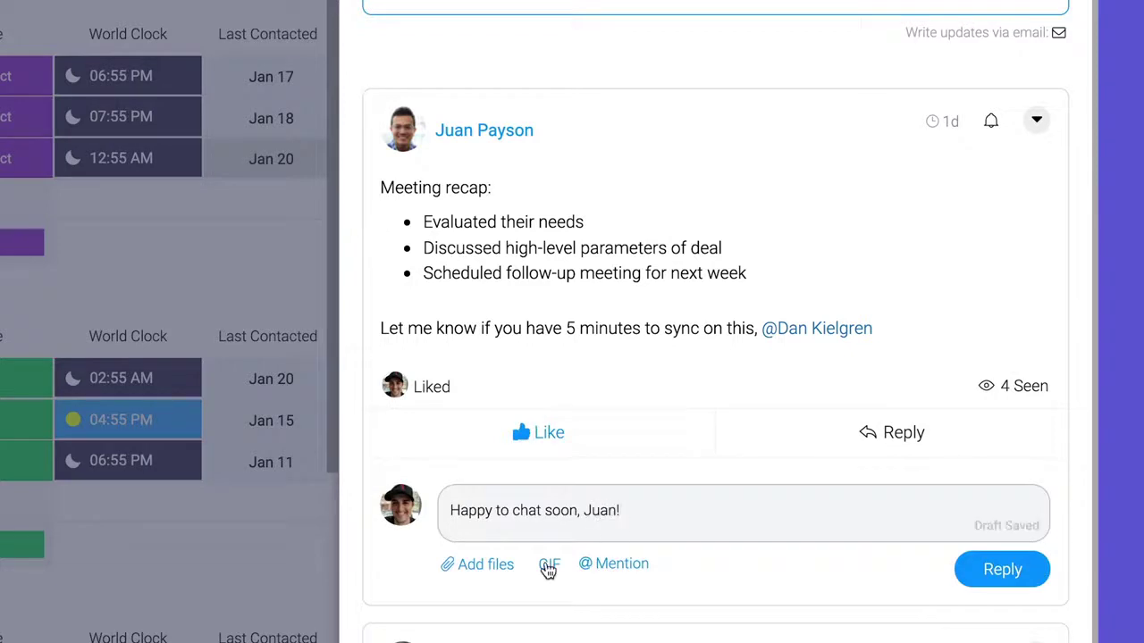
pyautogui.click(548, 570)
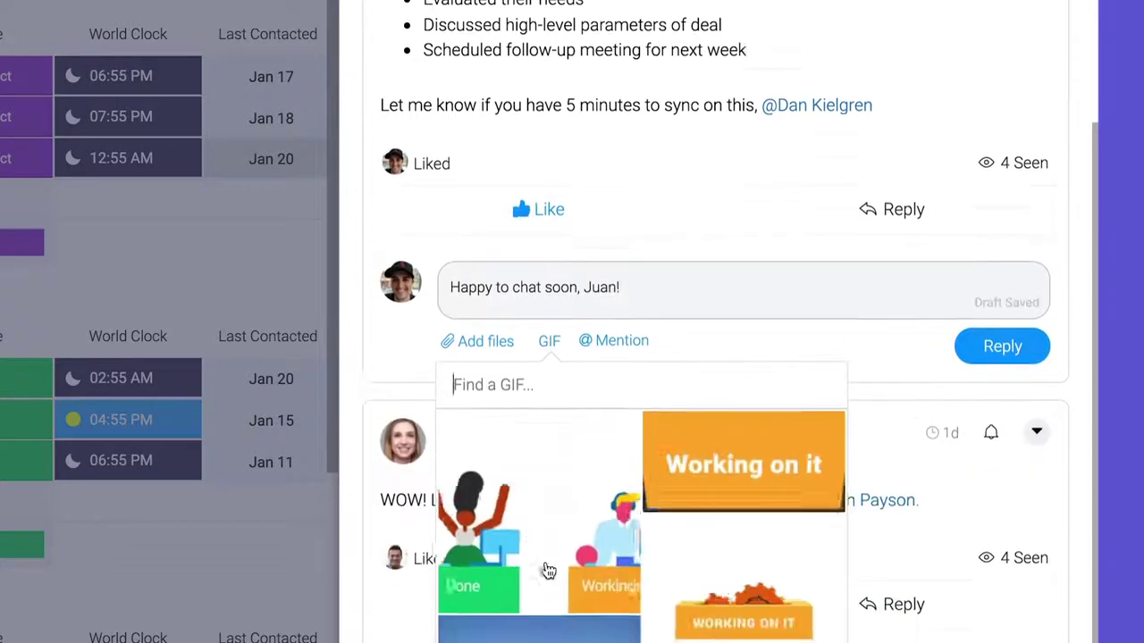
pyautogui.write('meetings')
pyautogui.click(796, 477)
pyautogui.click(1000, 479)
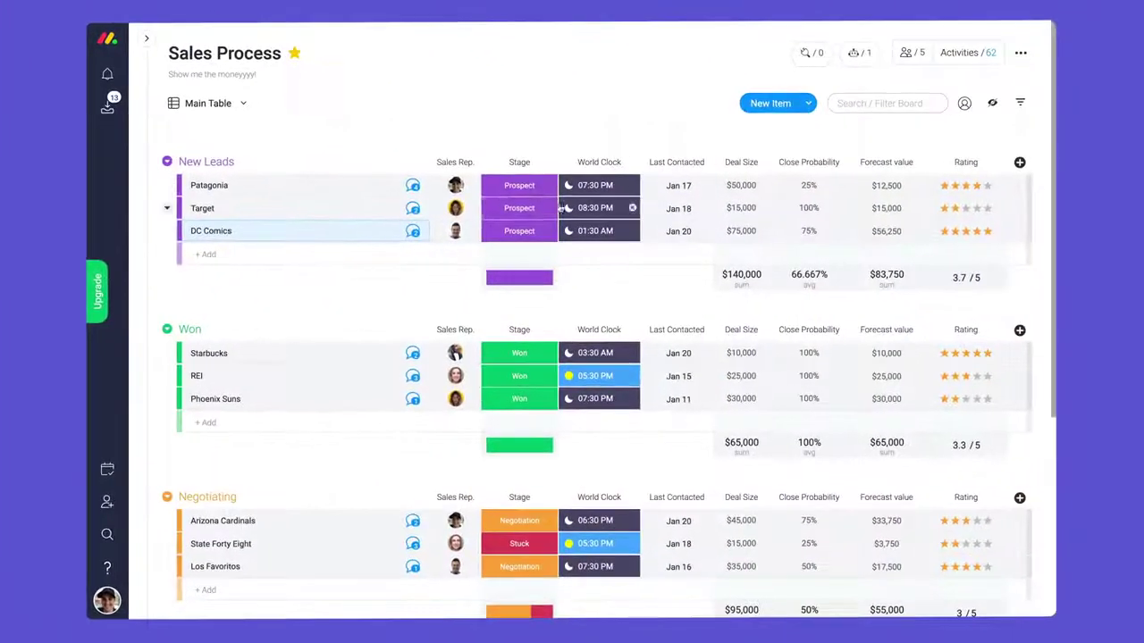
pyautogui.click(542, 210)
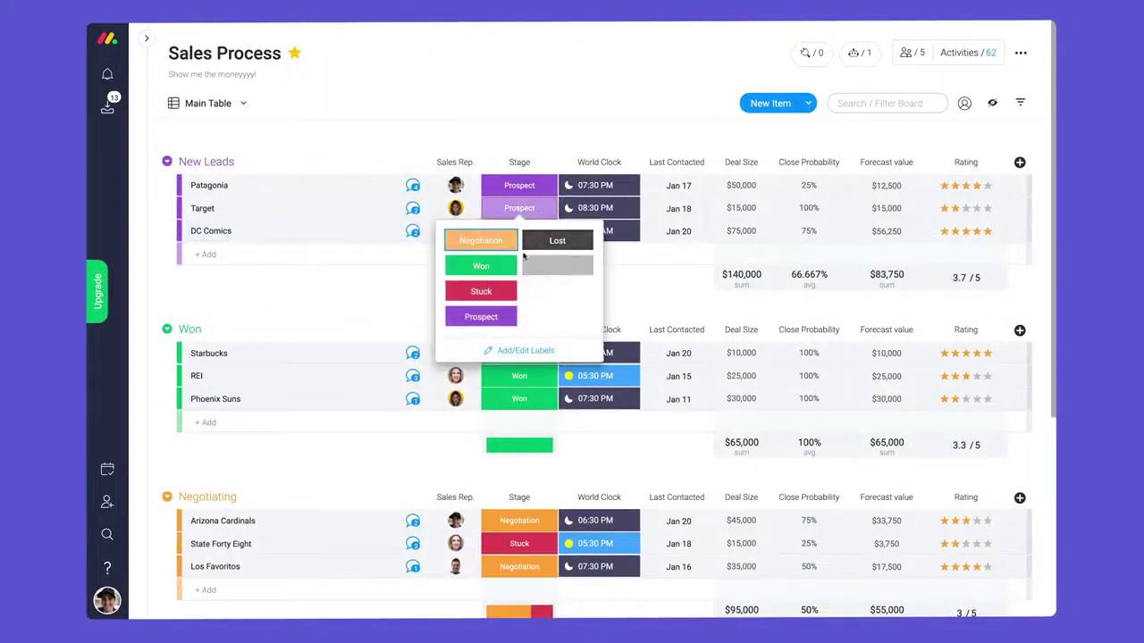
pyautogui.click(505, 265)
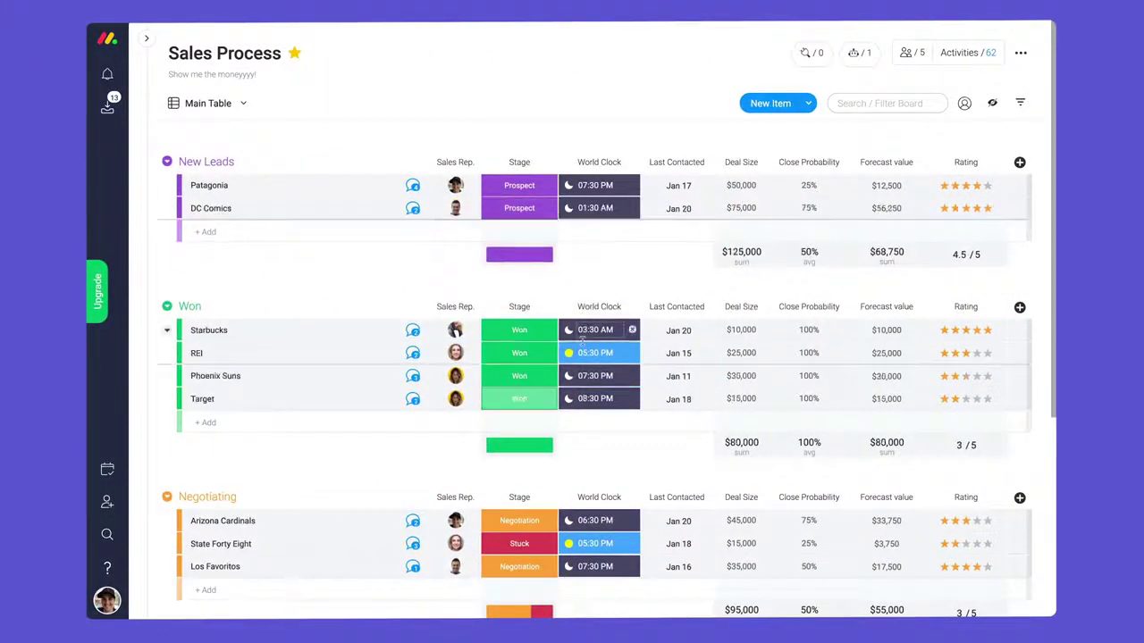
pyautogui.click(411, 400)
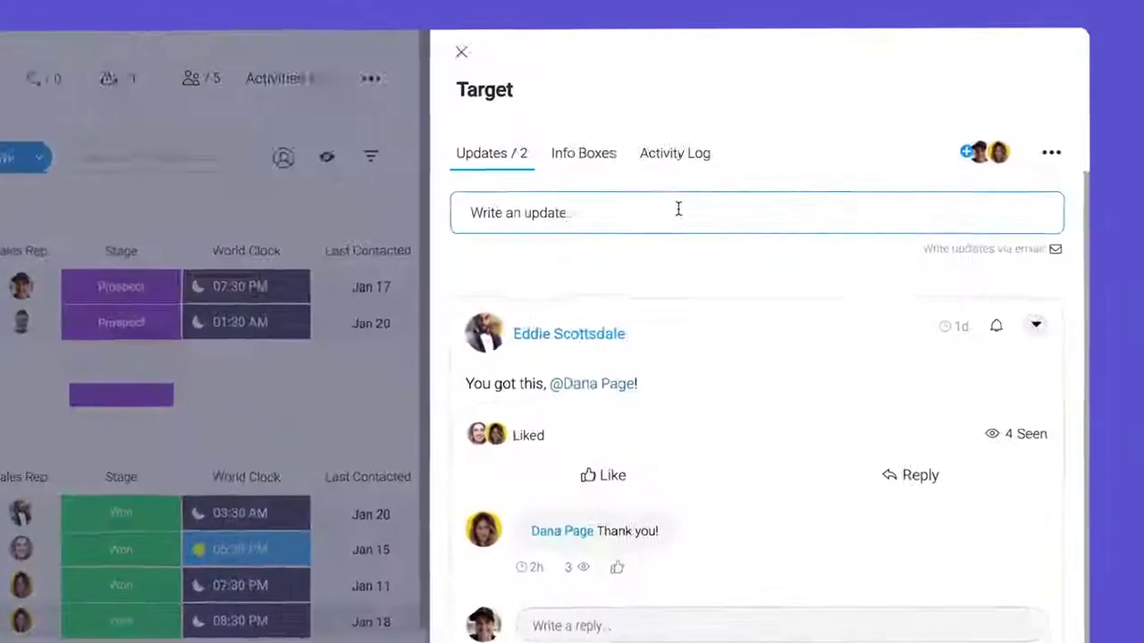
pyautogui.click(793, 137)
pyautogui.write('@Sal')
pyautogui.press('Return')
pyautogui.write('HUGE')
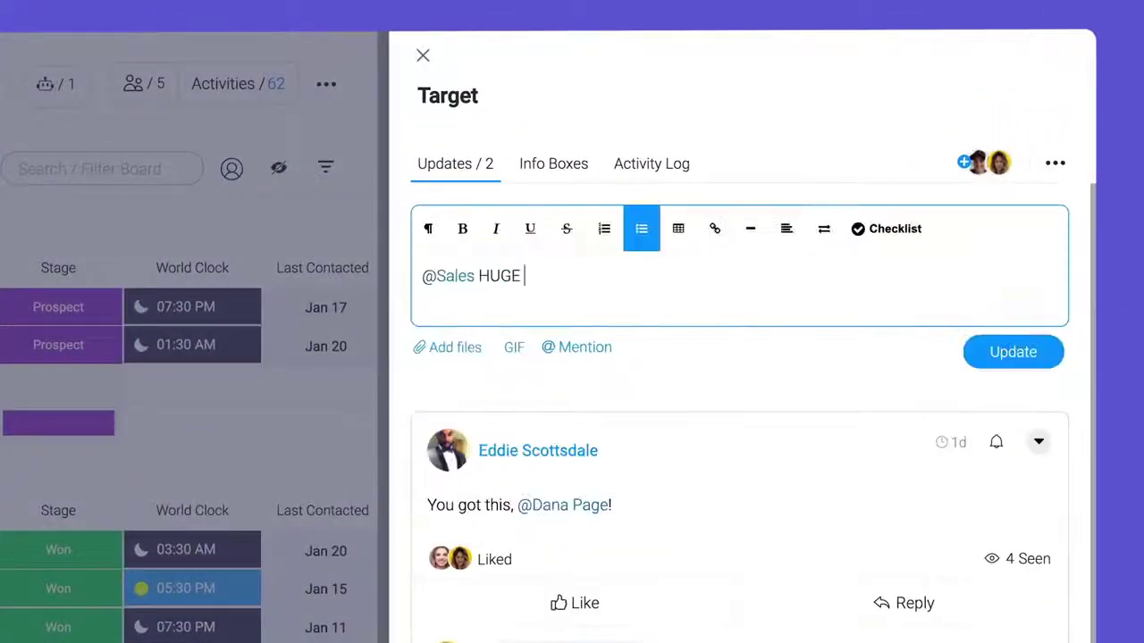
pyautogui.write('!!')
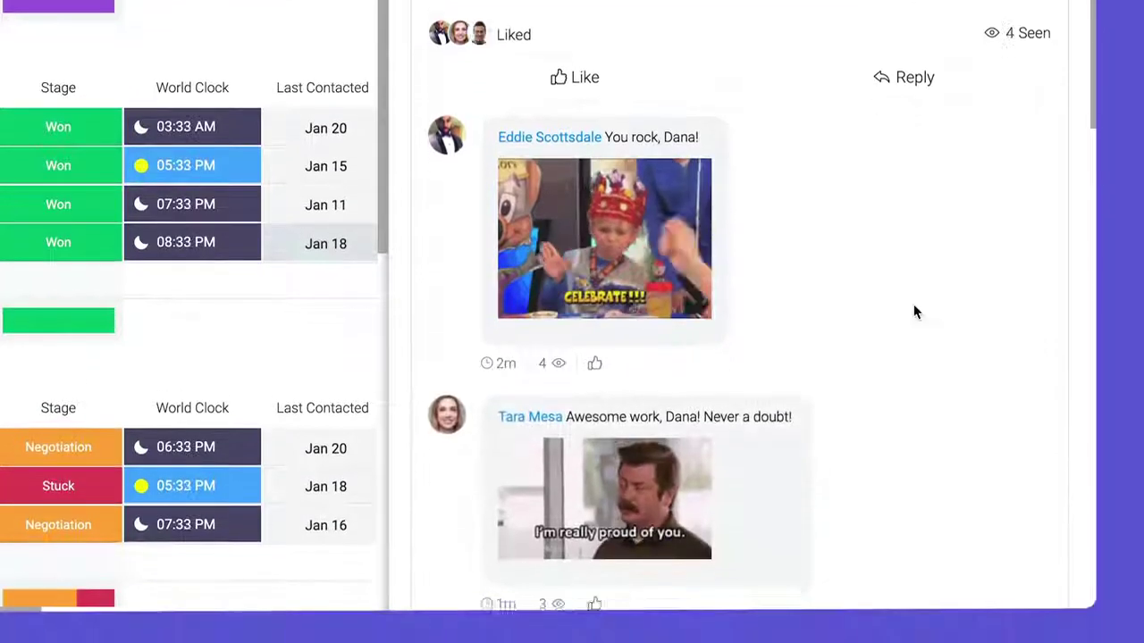
pyautogui.scroll(-3, 913, 353)
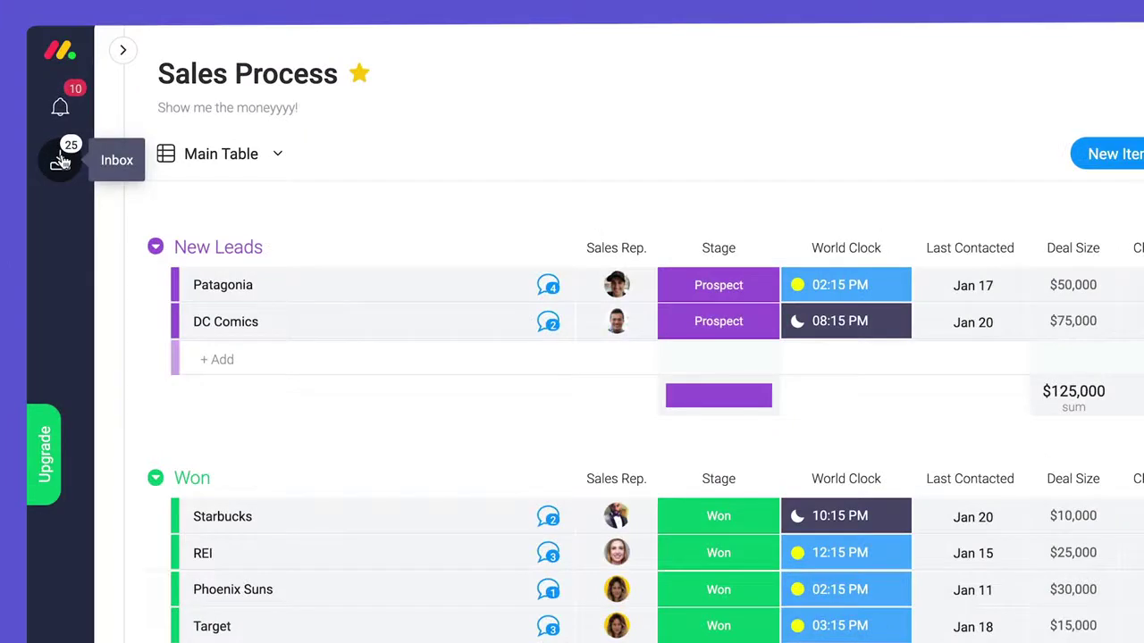
# - Open the Inbox and scroll through the open updates
pyautogui.click(60, 161)
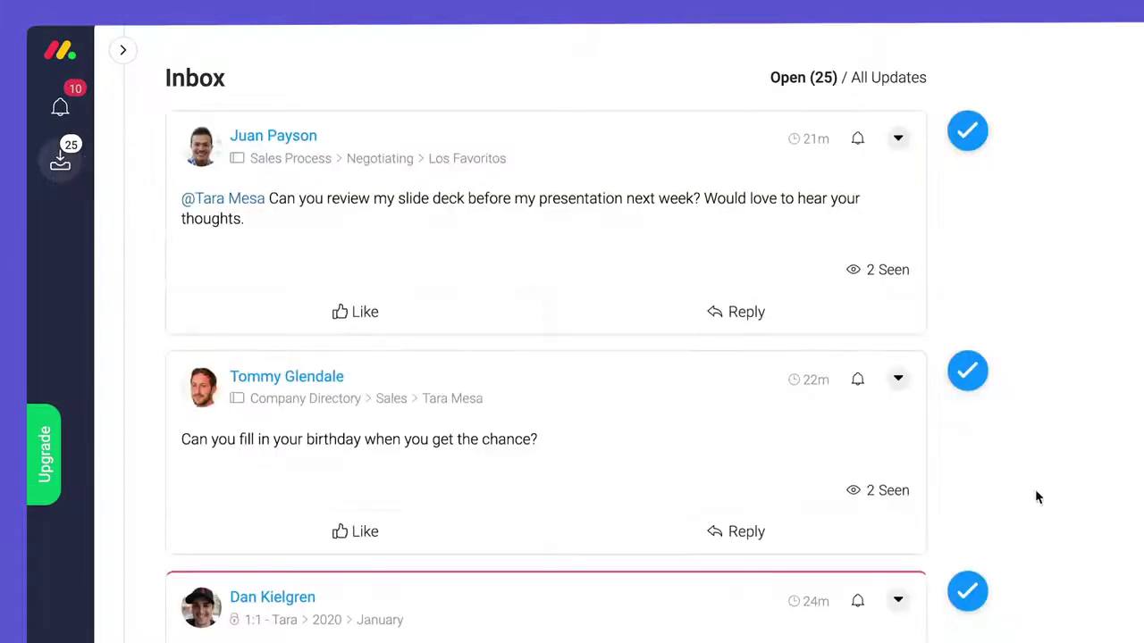
pyautogui.scroll(-6, 1098, 420)
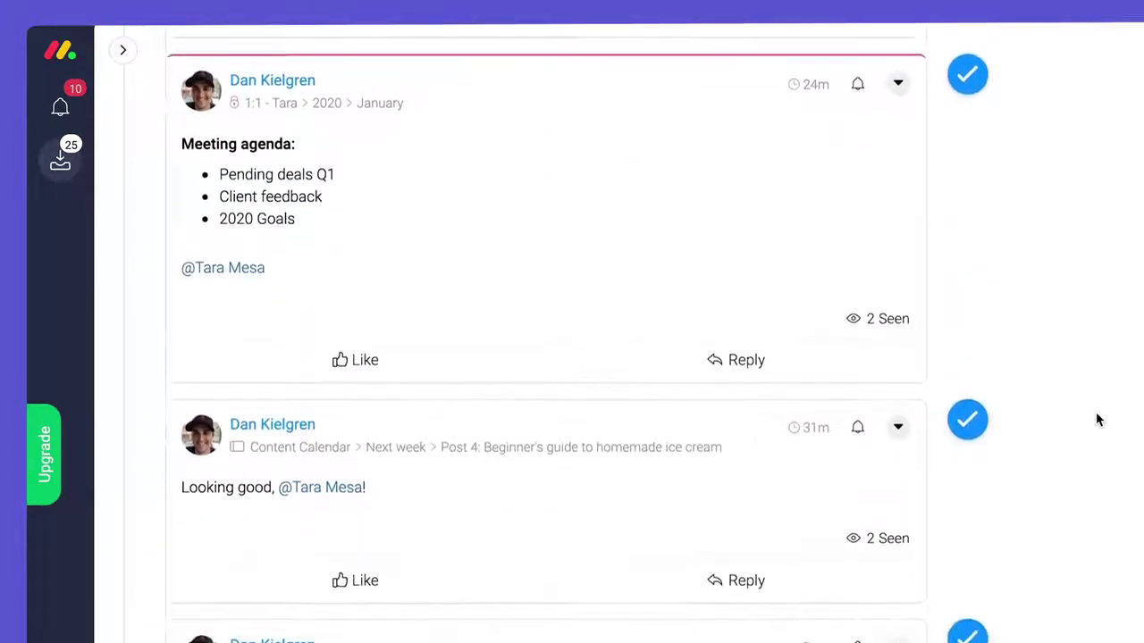
pyautogui.scroll(-6, 1098, 420)
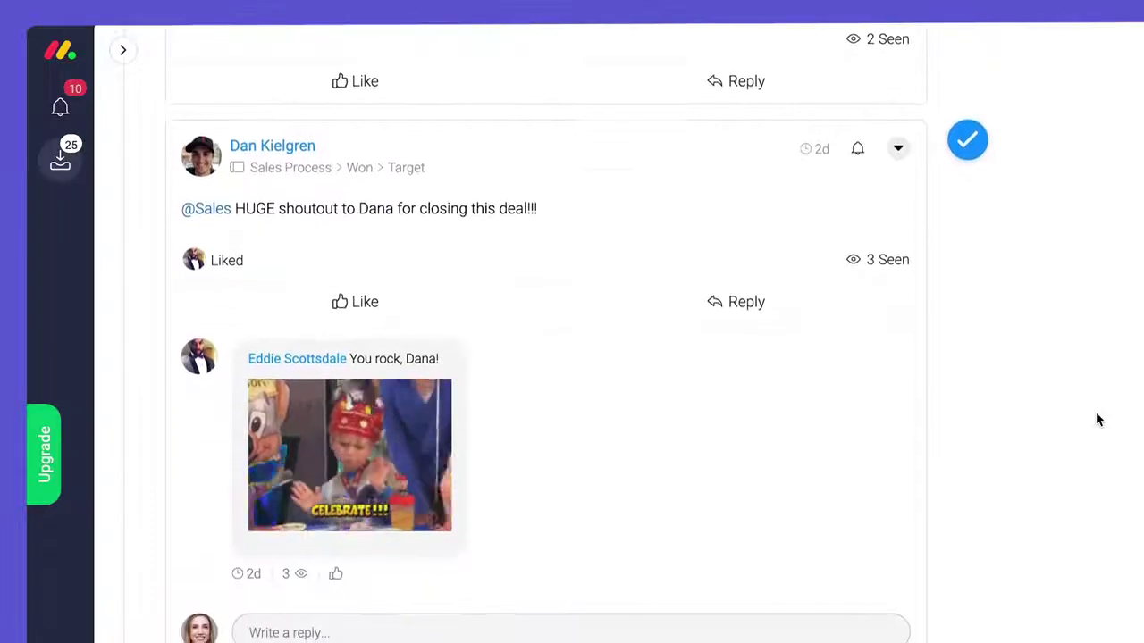
pyautogui.scroll(8, 1098, 420)
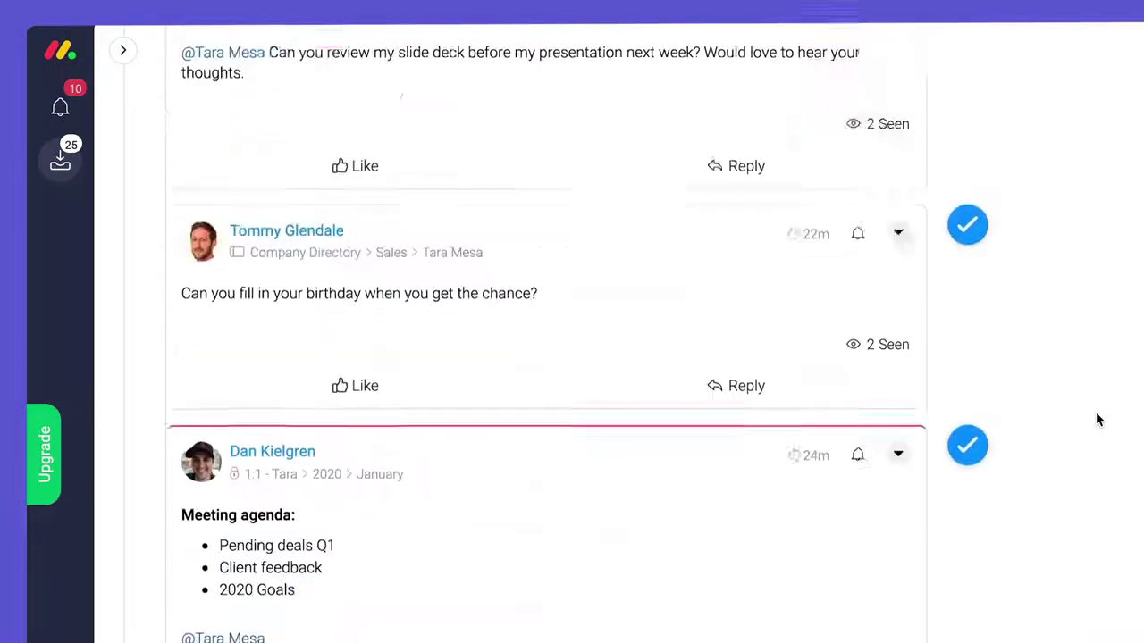
pyautogui.scroll(3, 1096, 412)
# - Like the slide-deck review request, reply 'No problem!', and mark it done
pyautogui.click(441, 320)
pyautogui.click(713, 327)
pyautogui.write('No')
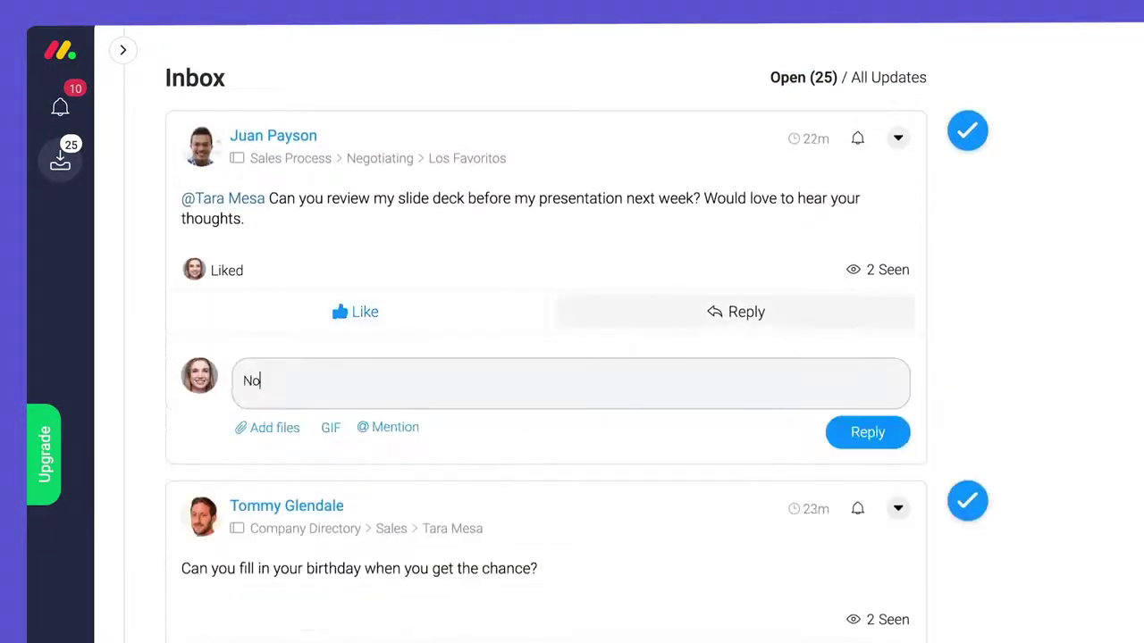
pyautogui.write(' problem!')
pyautogui.click(867, 438)
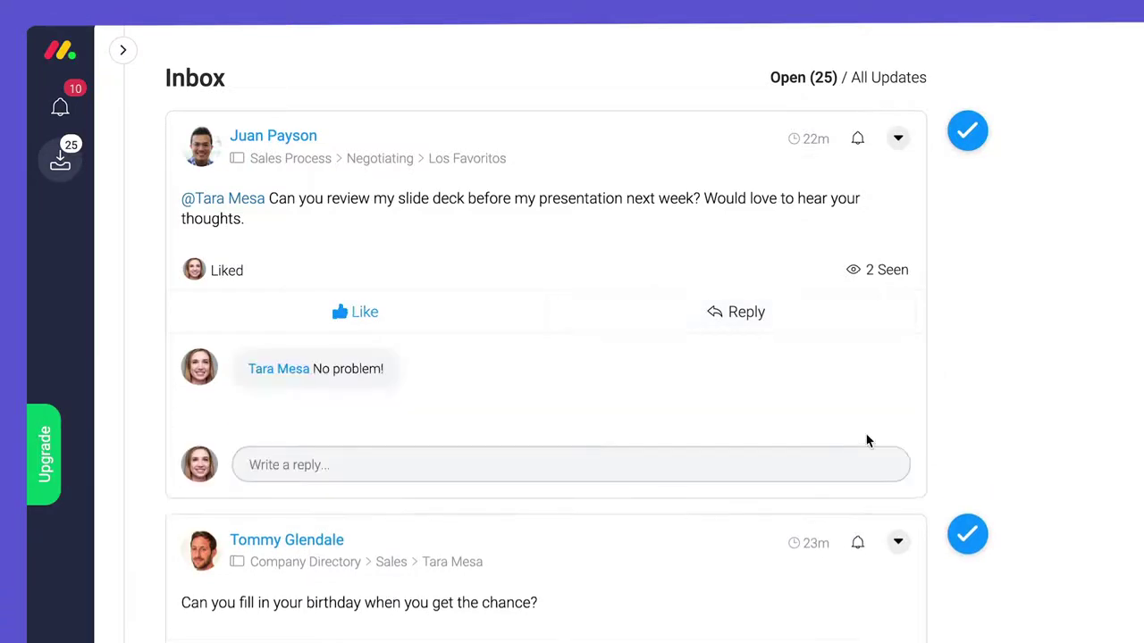
pyautogui.click(970, 138)
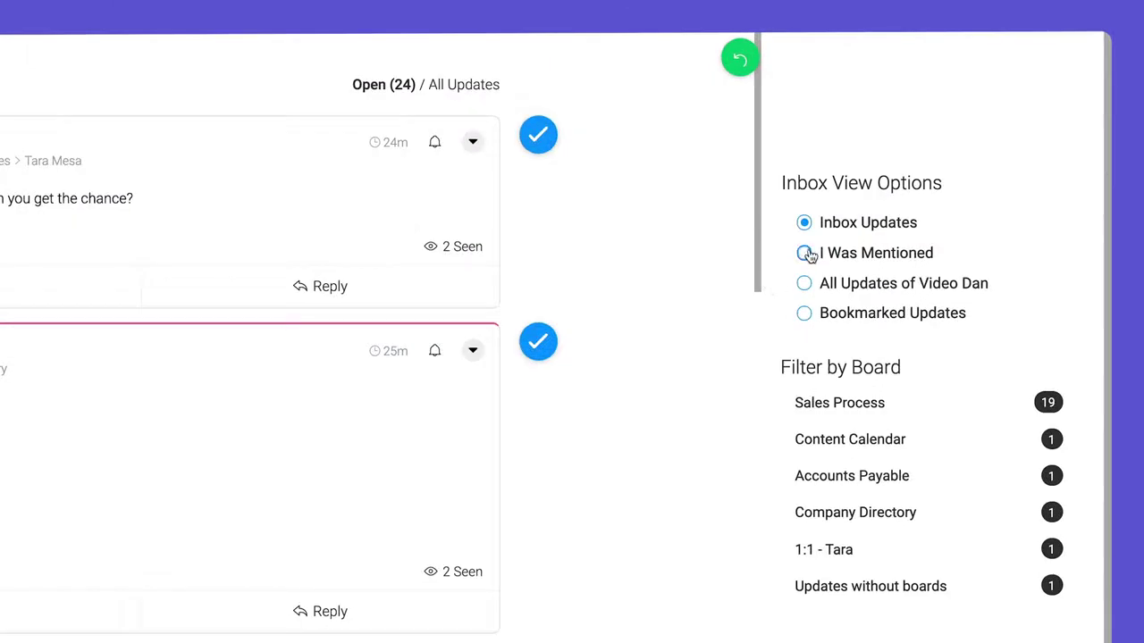
# - Try the I Was Mentioned and Sales Process inbox filters, then clear them
pyautogui.click(807, 253)
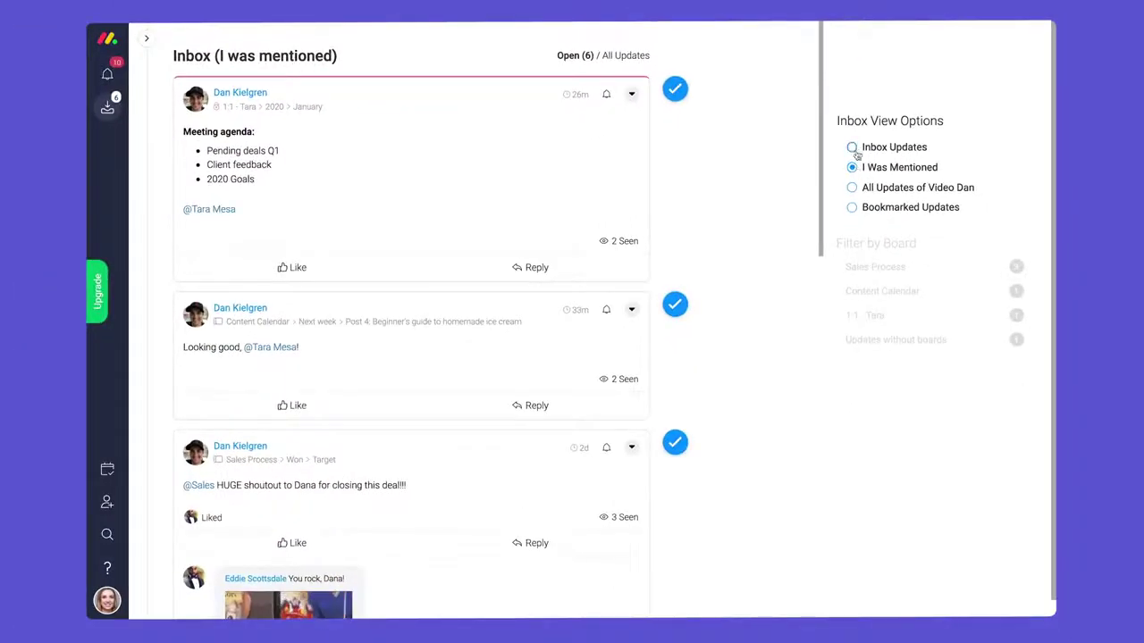
pyautogui.click(853, 148)
pyautogui.click(919, 266)
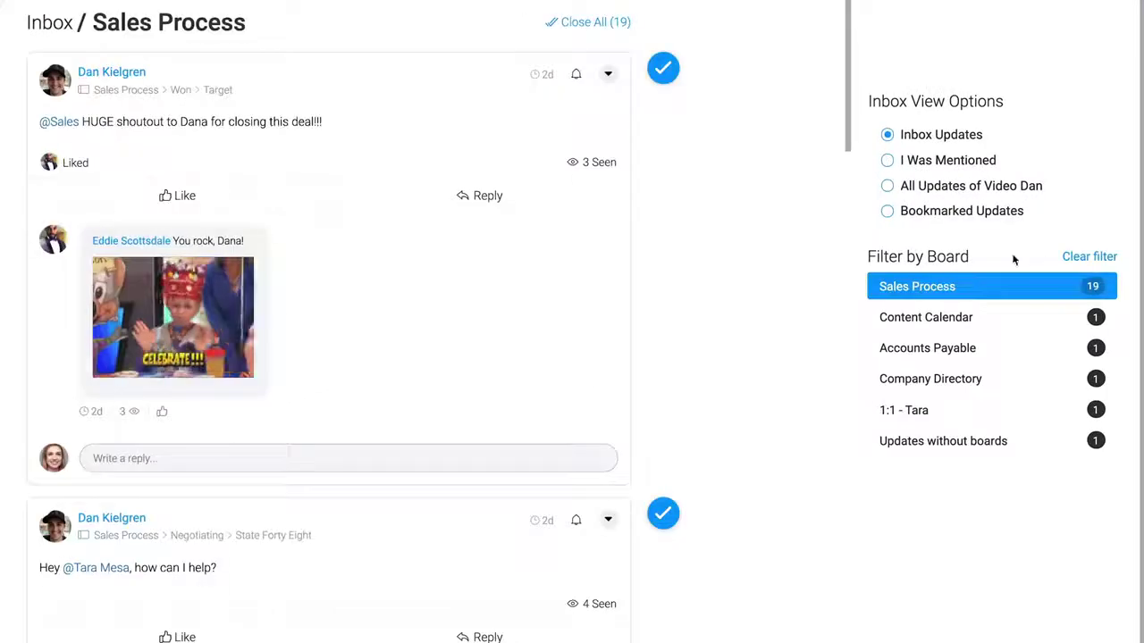
pyautogui.click(1068, 257)
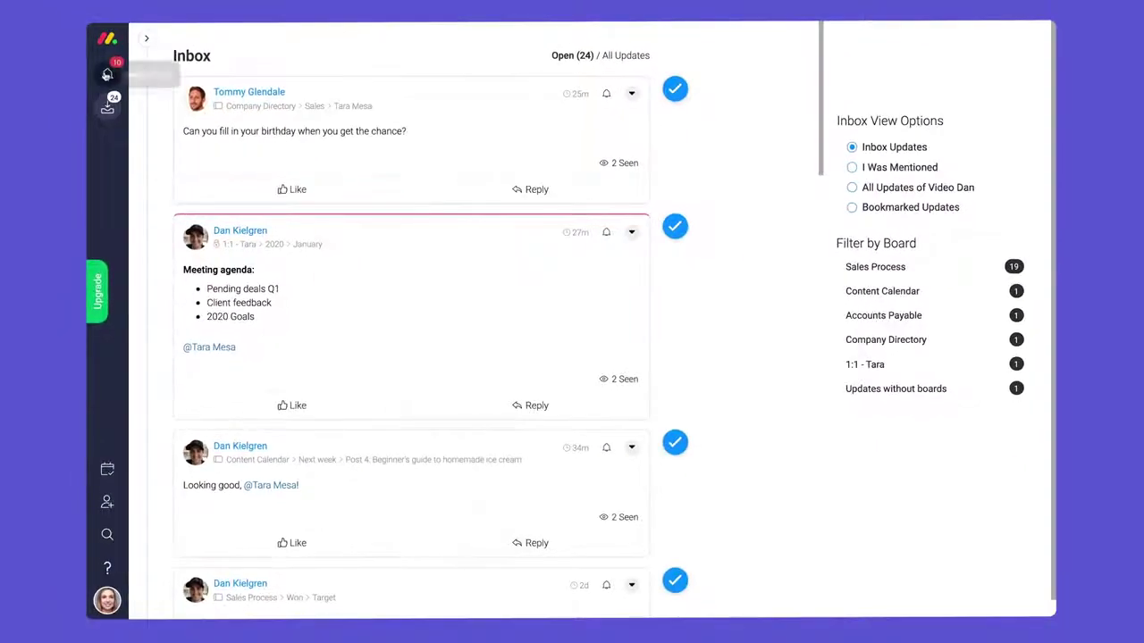
# - Scroll through the notifications list, then close it
pyautogui.click(107, 74)
pyautogui.scroll(-2, 298, 233)
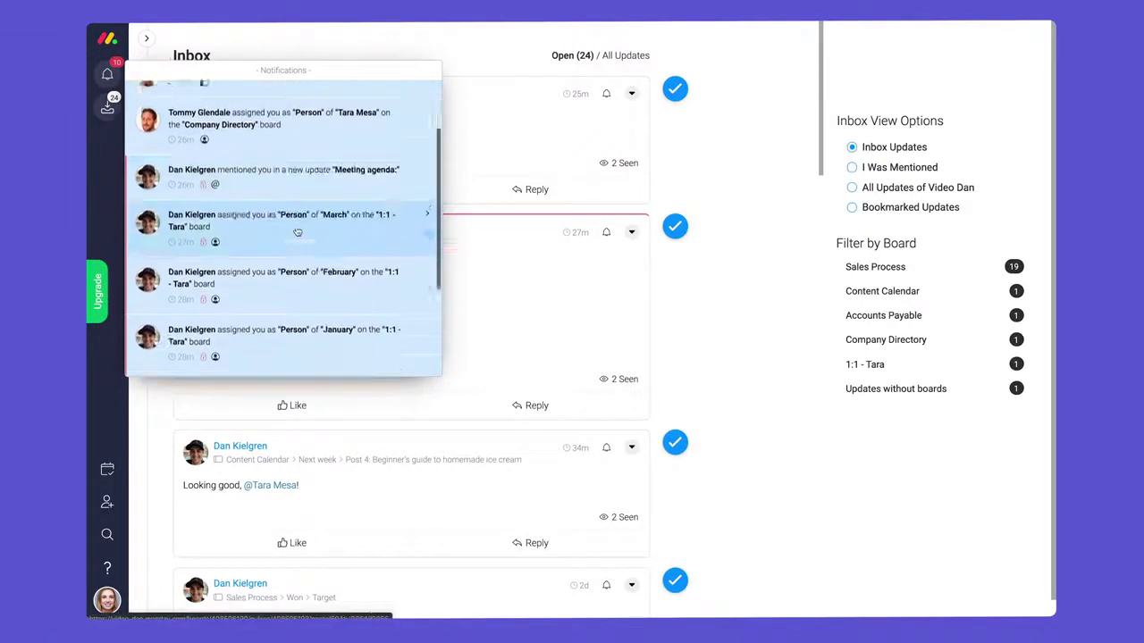
pyautogui.scroll(-1, 297, 232)
pyautogui.click(107, 75)
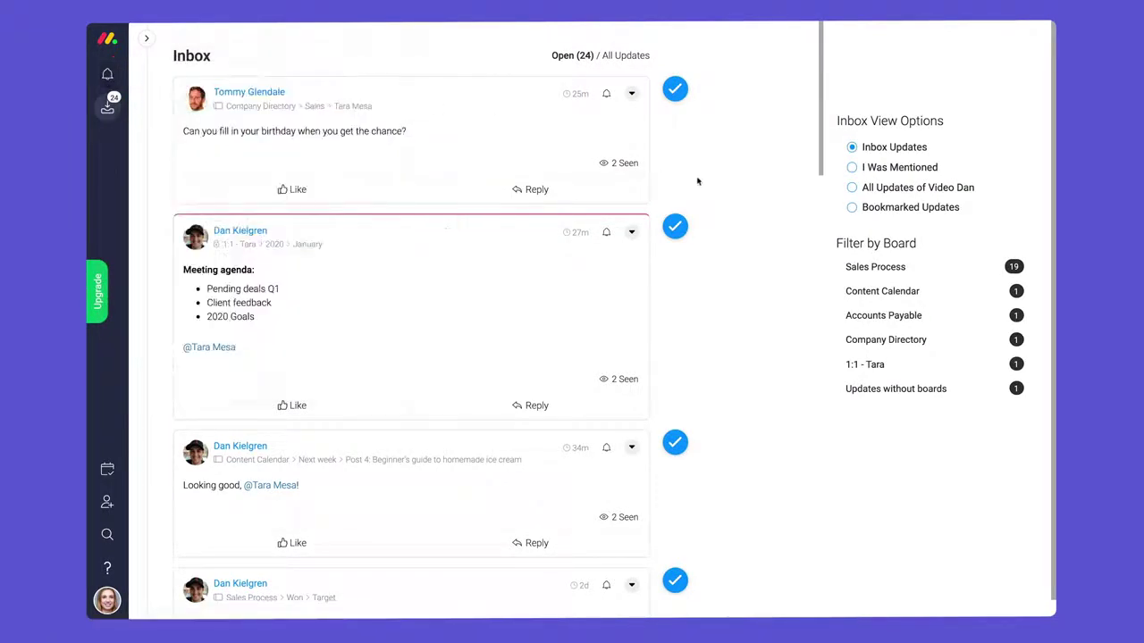
# - Like the deal-closing shoutout post and mark it read
pyautogui.scroll(-5, 697, 181)
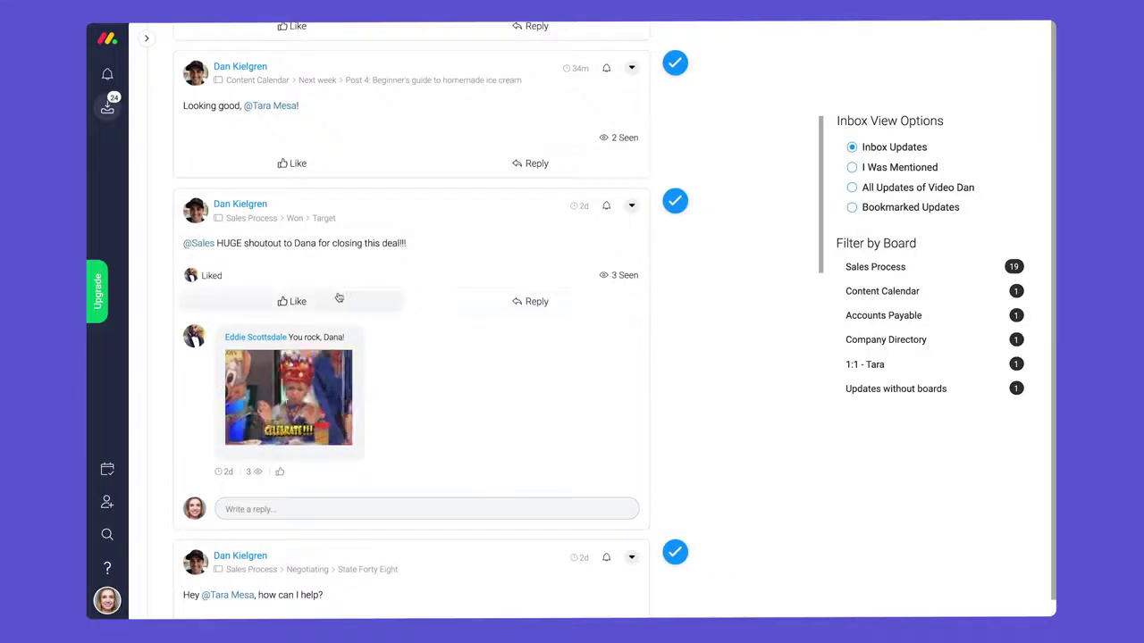
pyautogui.click(338, 299)
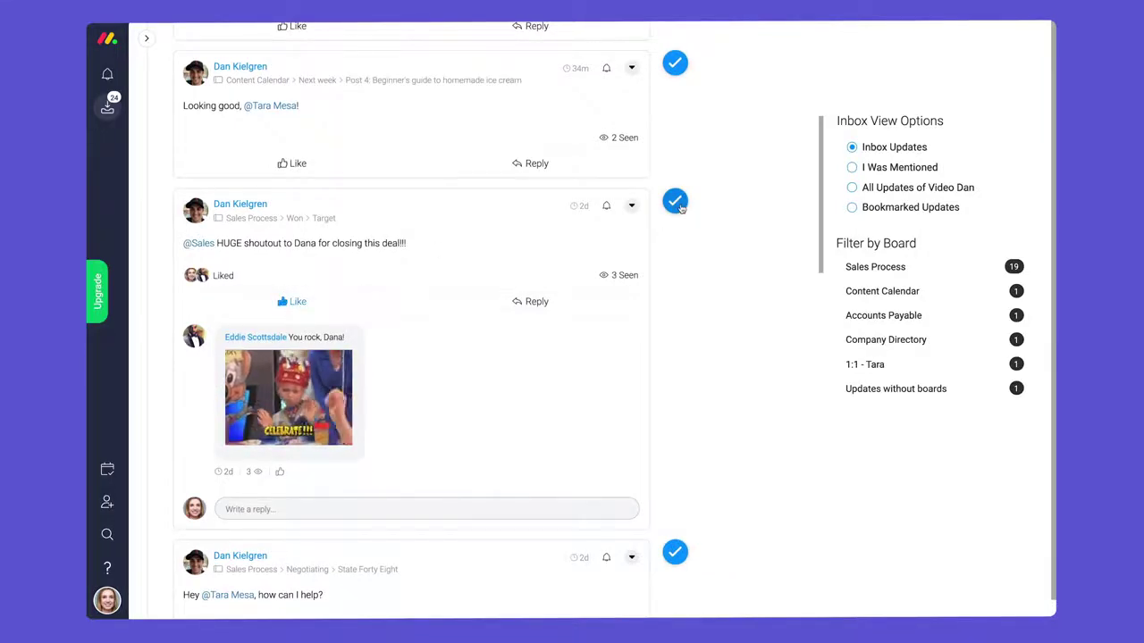
pyautogui.click(675, 202)
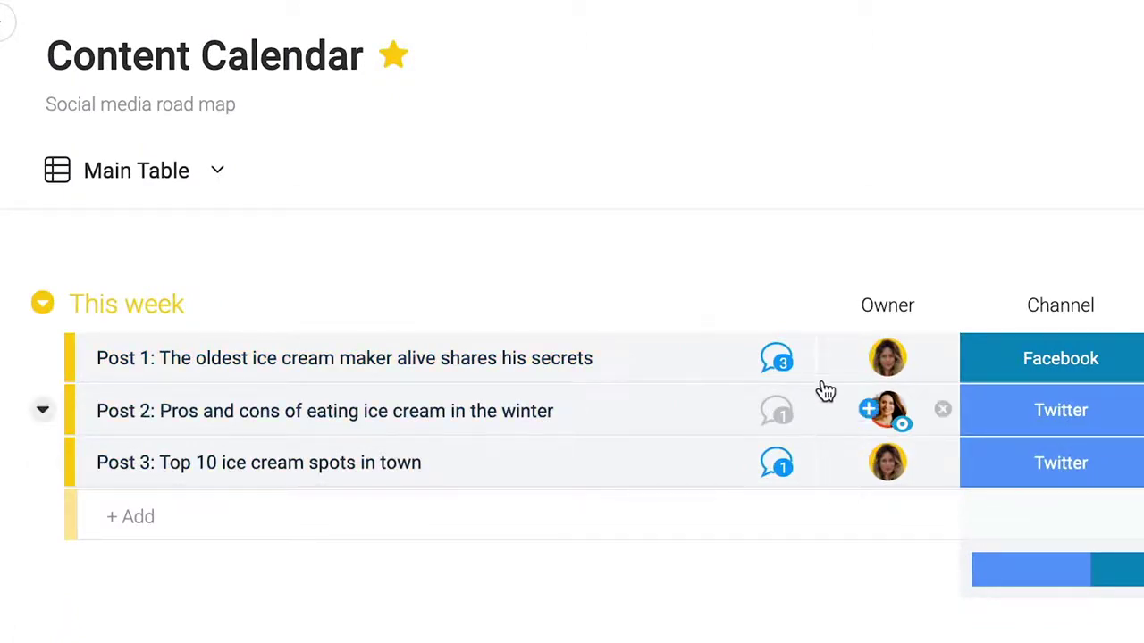
# - View Post 1's three updates, then close its panel
pyautogui.click(776, 357)
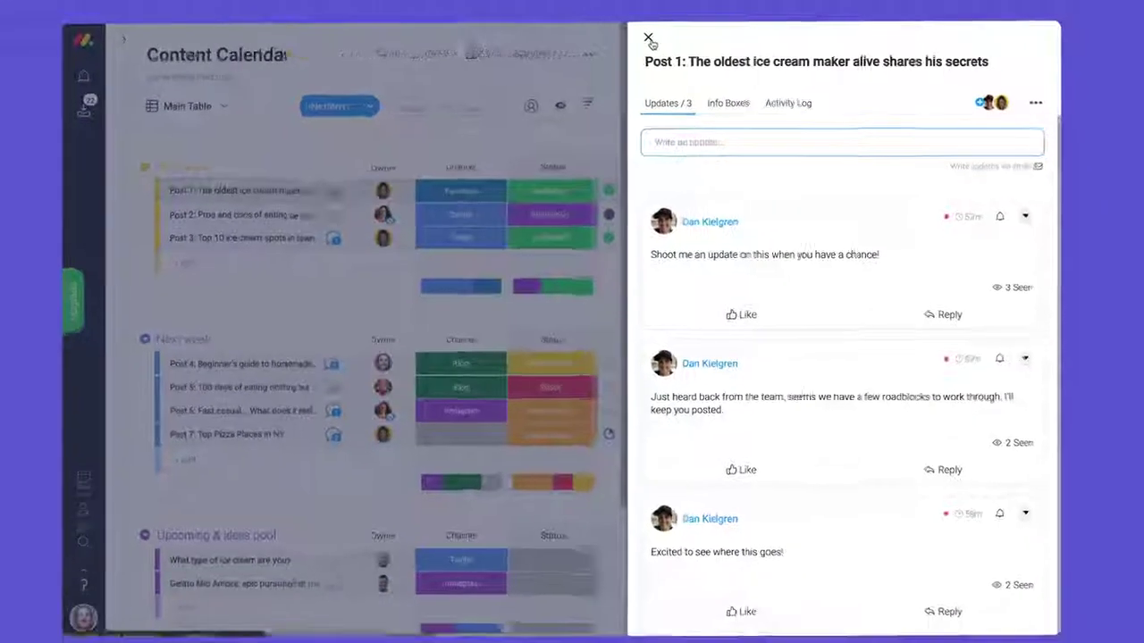
pyautogui.click(576, 46)
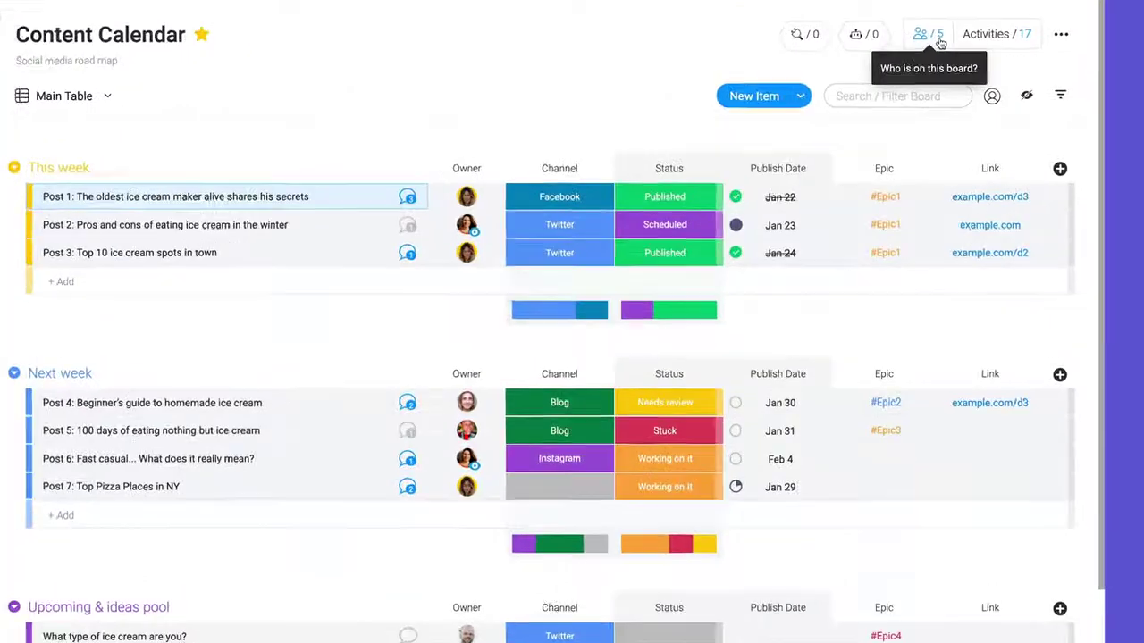
# - Add the account manager to the Content Calendar board's members by name search
pyautogui.click(940, 43)
pyautogui.click(577, 225)
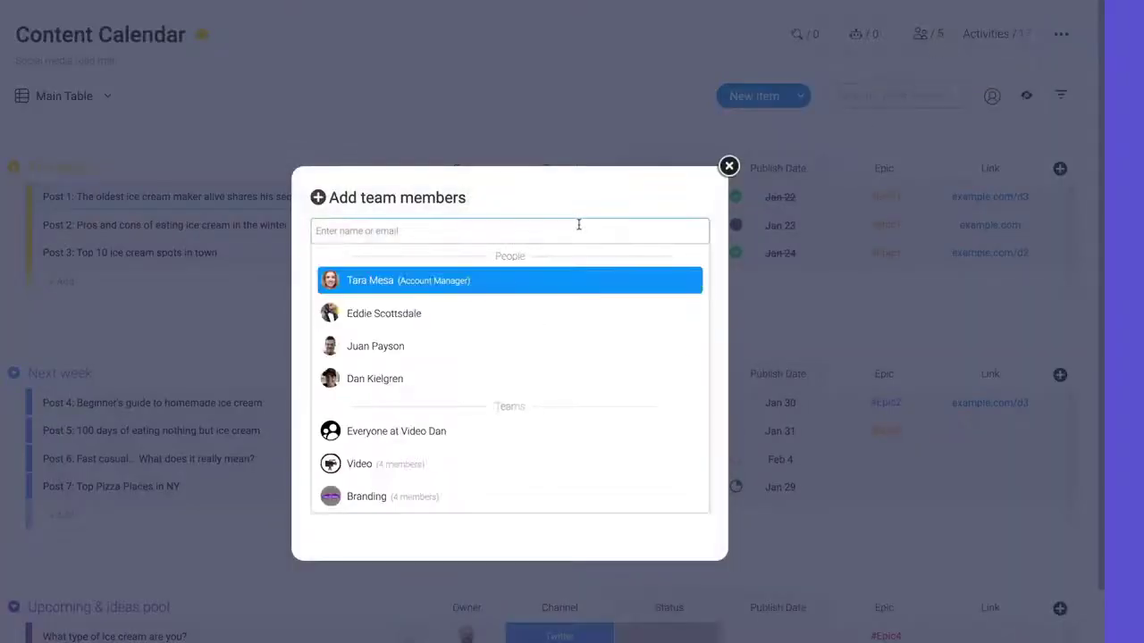
pyautogui.write('tara')
pyautogui.press('Return')
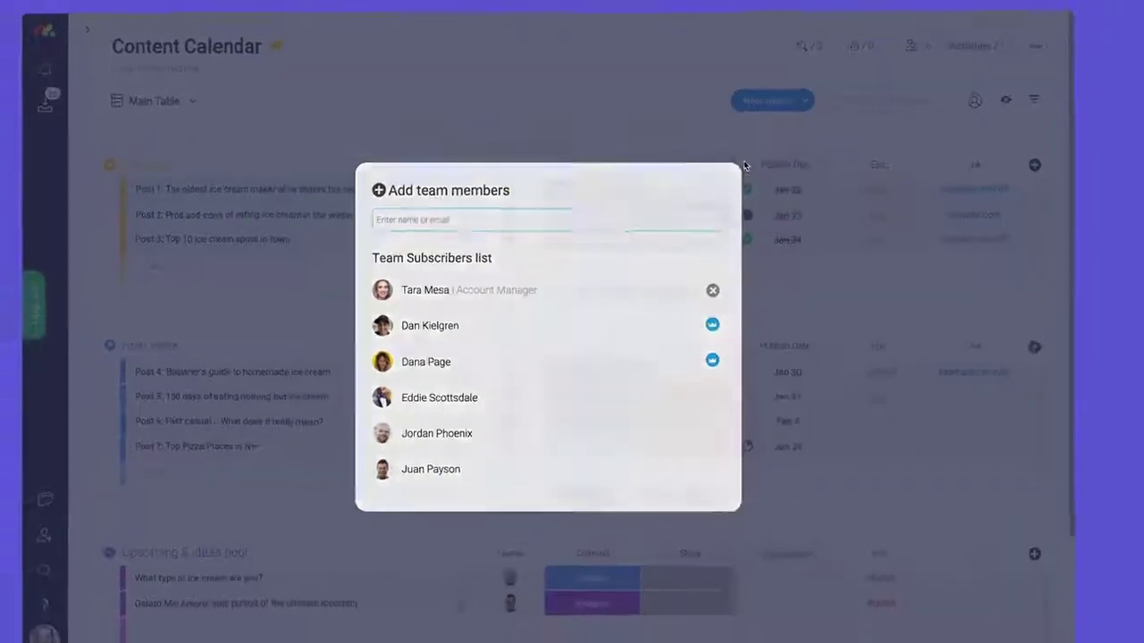
pyautogui.click(728, 168)
# - Review Post 3's subscribers through Manage subscribers, then close its panel
pyautogui.click(484, 233)
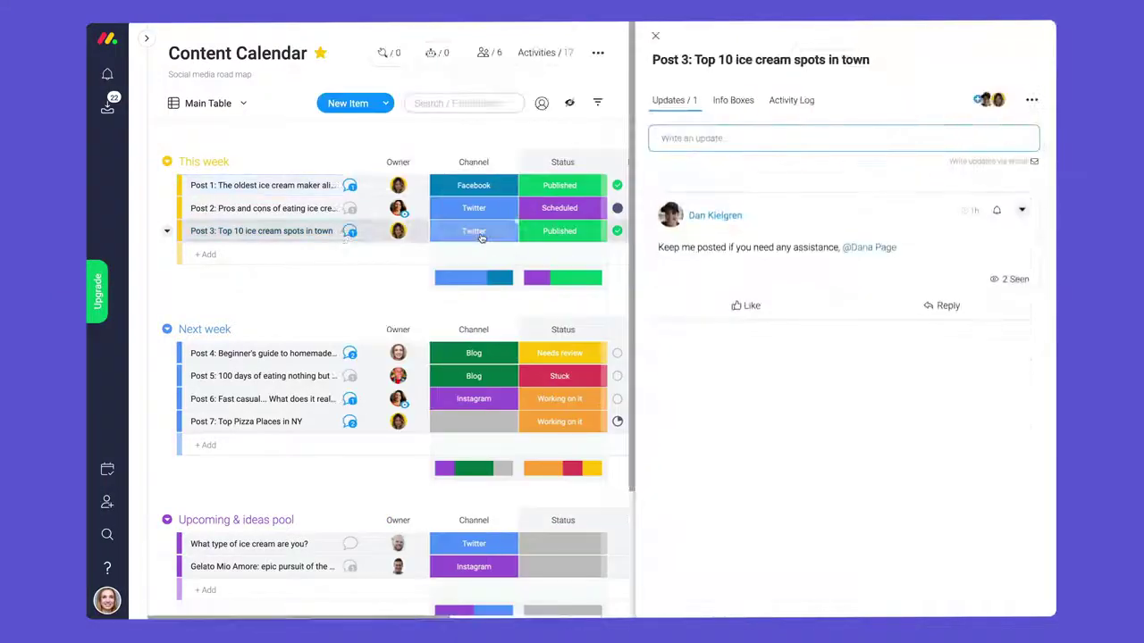
pyautogui.click(1029, 98)
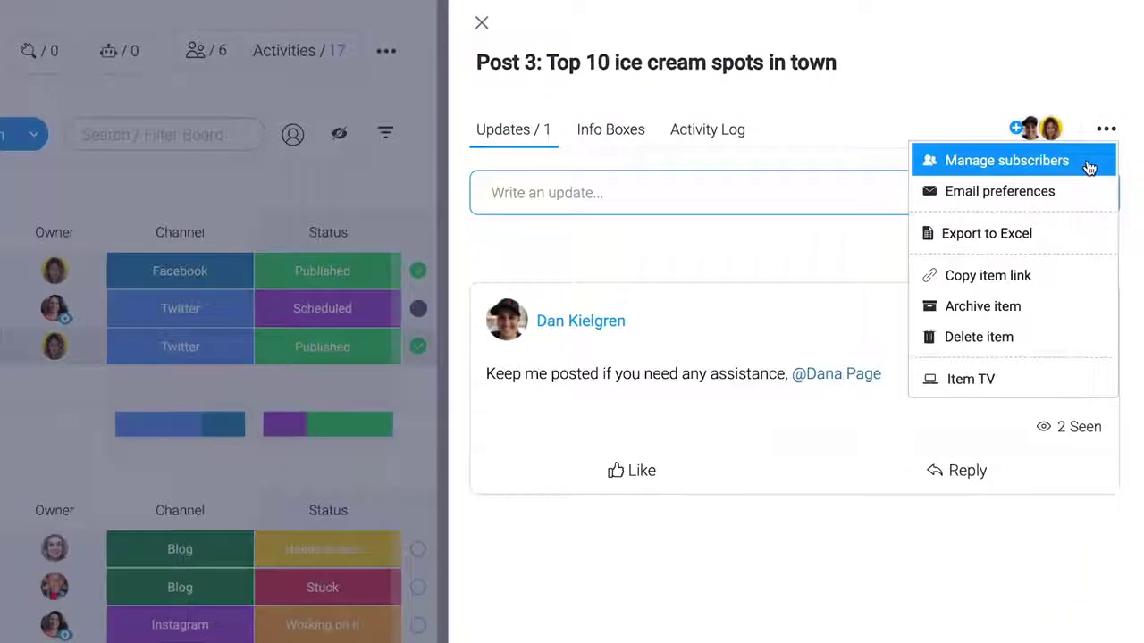
pyautogui.click(1066, 141)
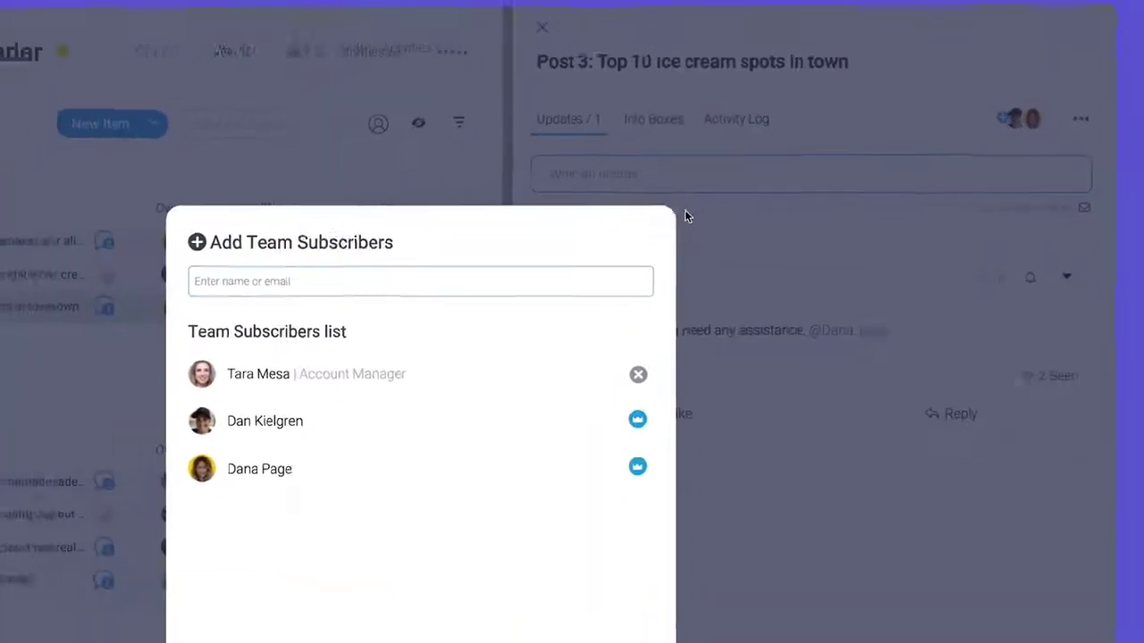
pyautogui.click(639, 230)
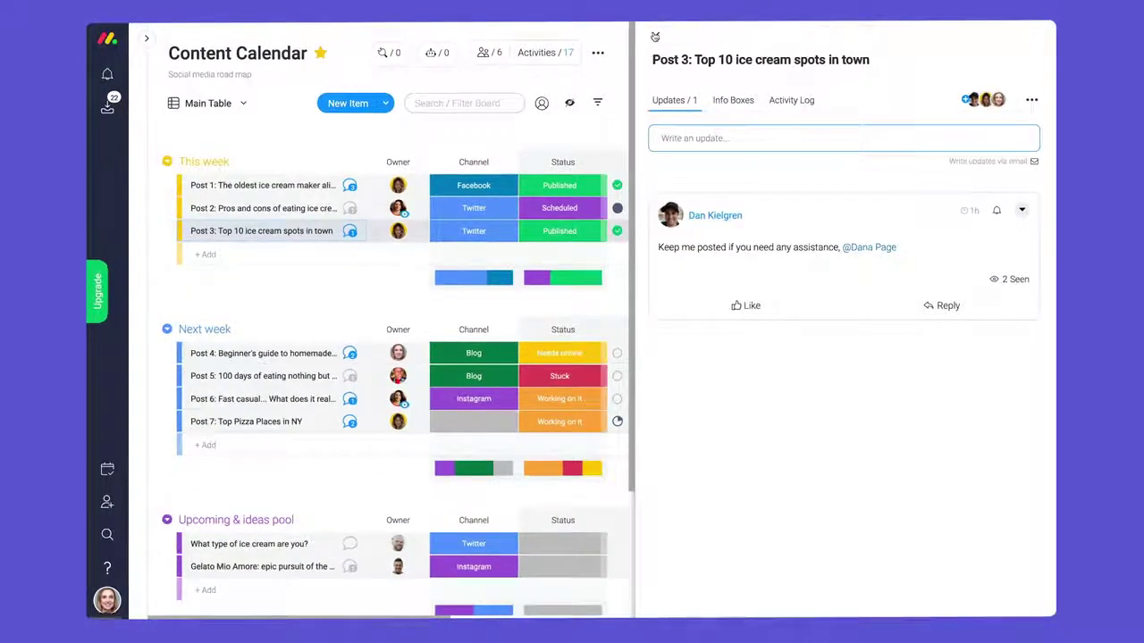
pyautogui.click(655, 37)
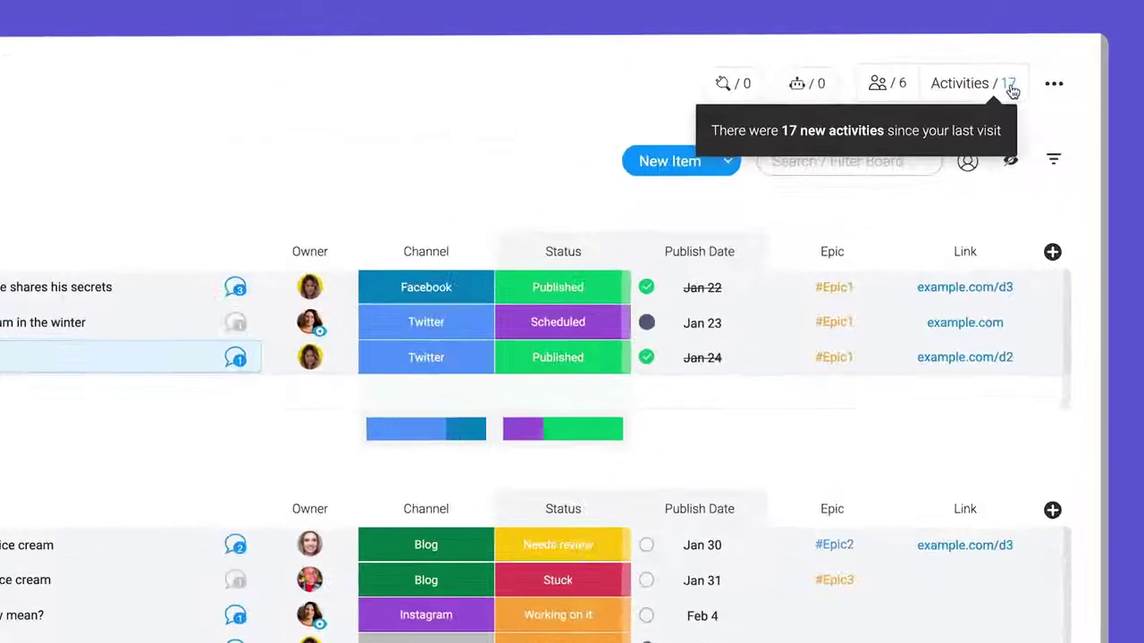
# - Open the board's 17 new activities, switch to Updates, and scroll the feed
pyautogui.click(988, 56)
pyautogui.click(585, 130)
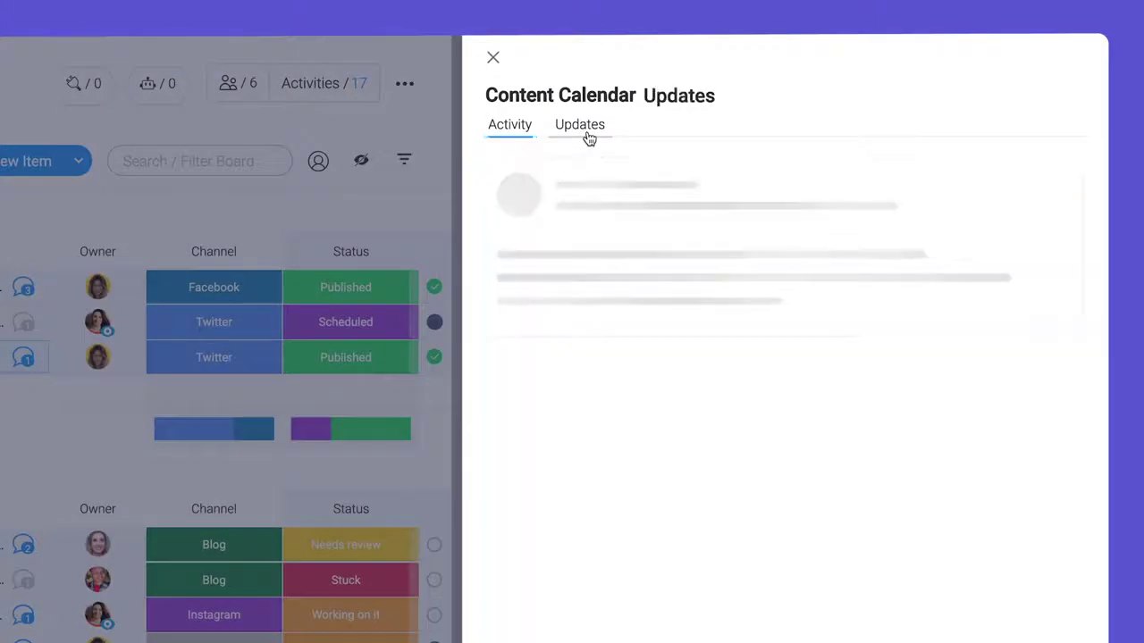
pyautogui.scroll(-8, 835, 244)
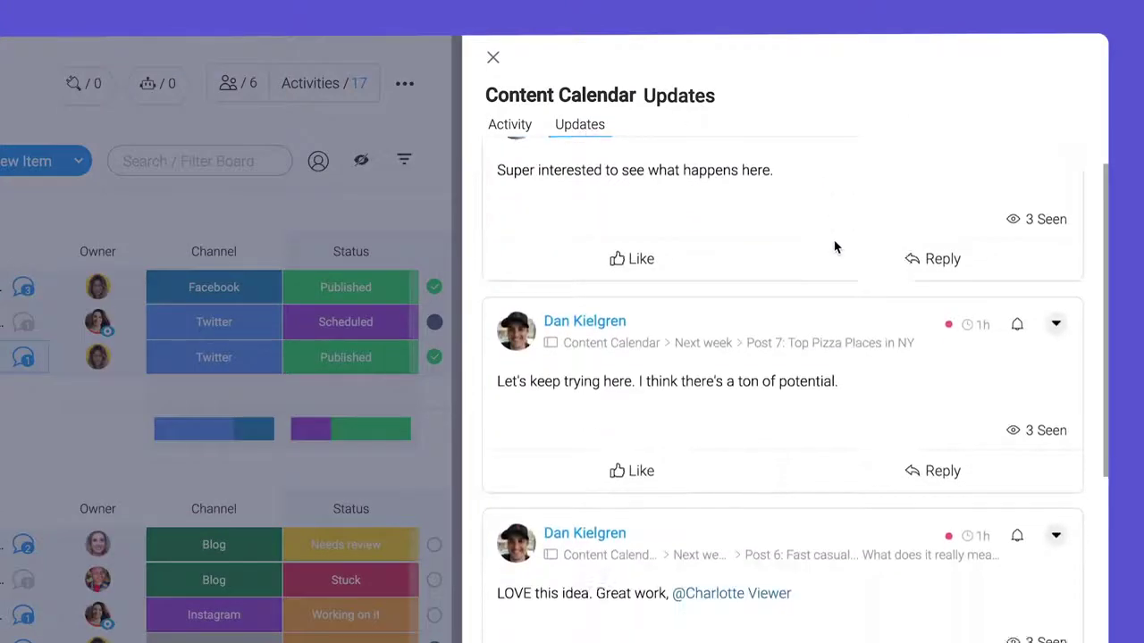
pyautogui.scroll(-12, 836, 247)
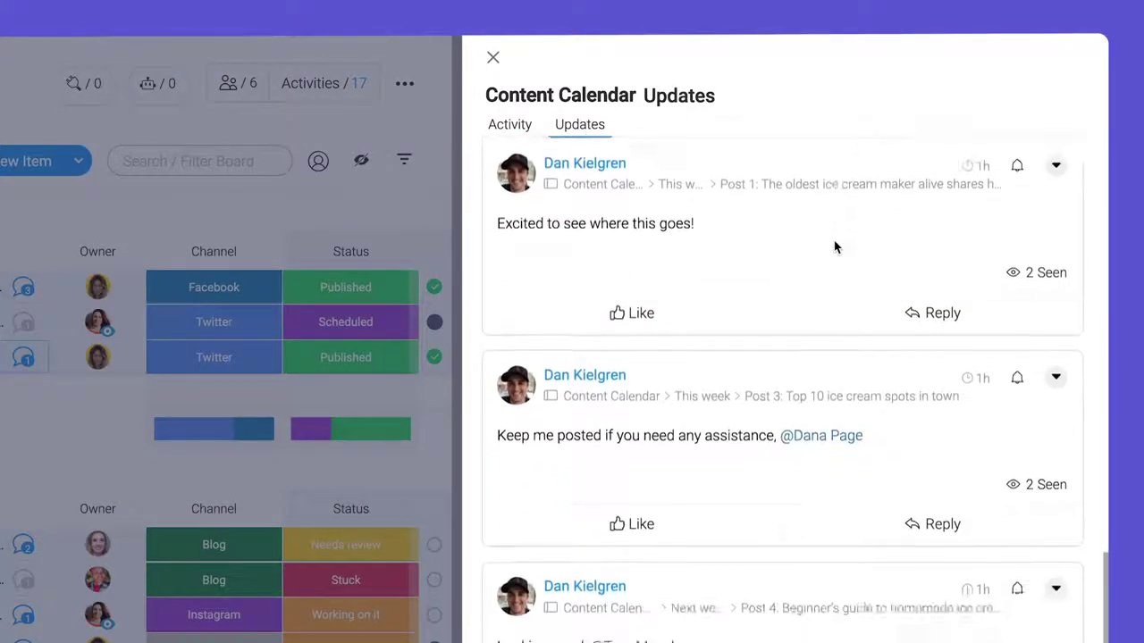